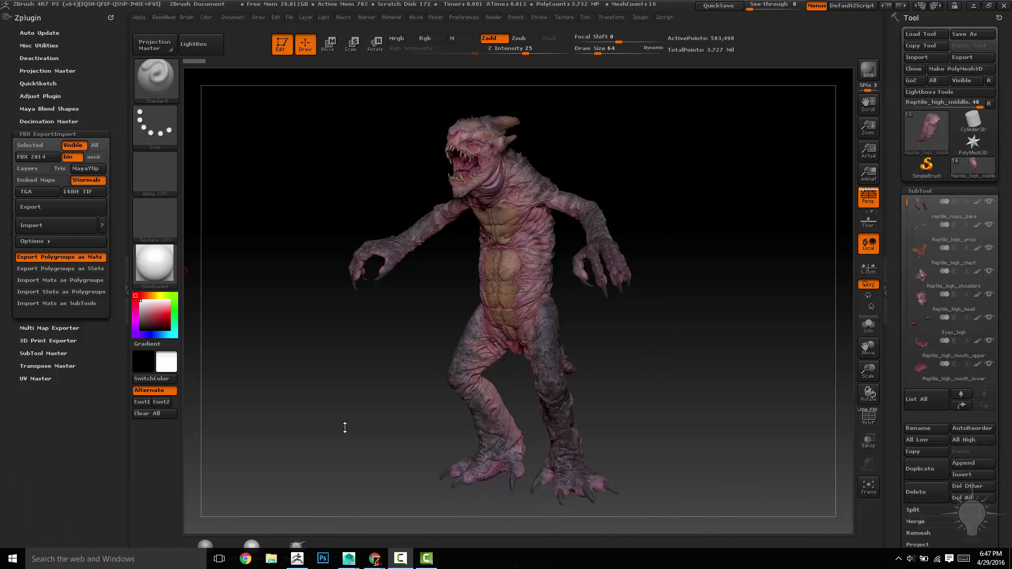
# Switch to Maya and examine the Reptile_low, Tongue_low, Eyes_low, Teeth_low and Claws_low meshes by selecting each in turn
pyautogui.moveTo(351, 563)
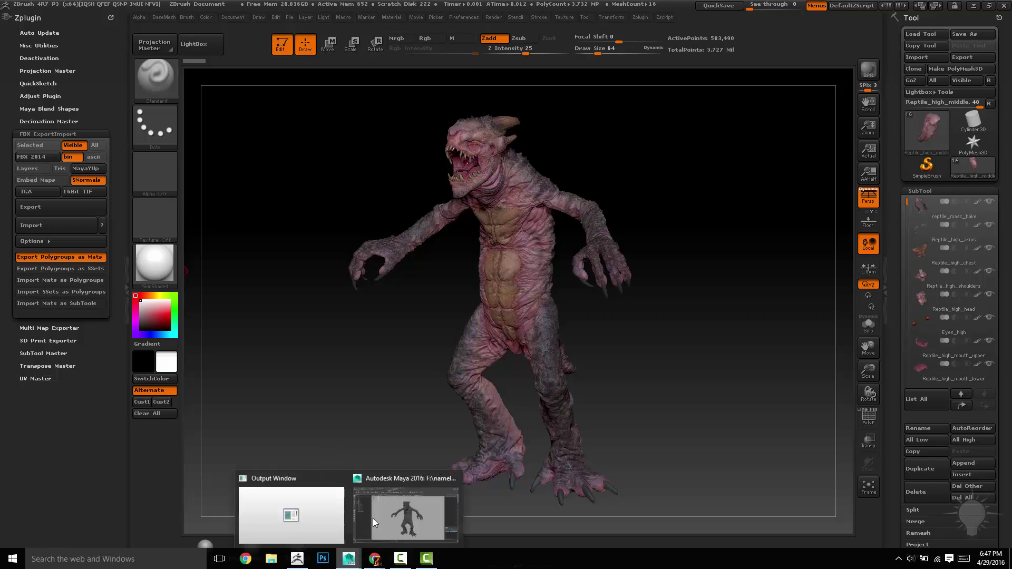
pyautogui.click(398, 485)
pyautogui.keyDown('alt'); pyautogui.moveTo(244, 208); pyautogui.dragTo(278, 197); pyautogui.keyUp('alt')
pyautogui.click(90, 179)
pyautogui.click(88, 188)
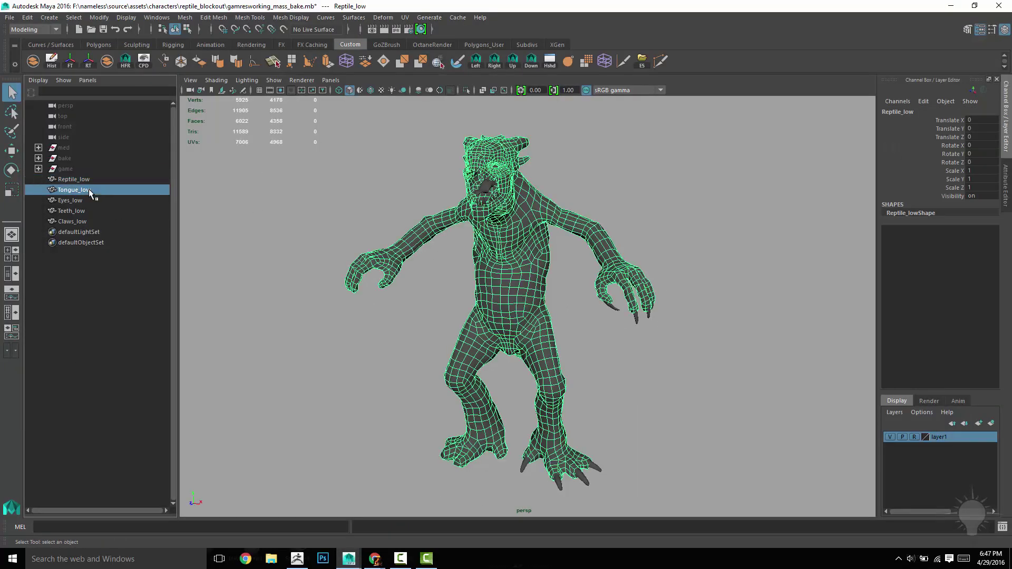
pyautogui.click(80, 199)
pyautogui.click(77, 211)
pyautogui.click(93, 222)
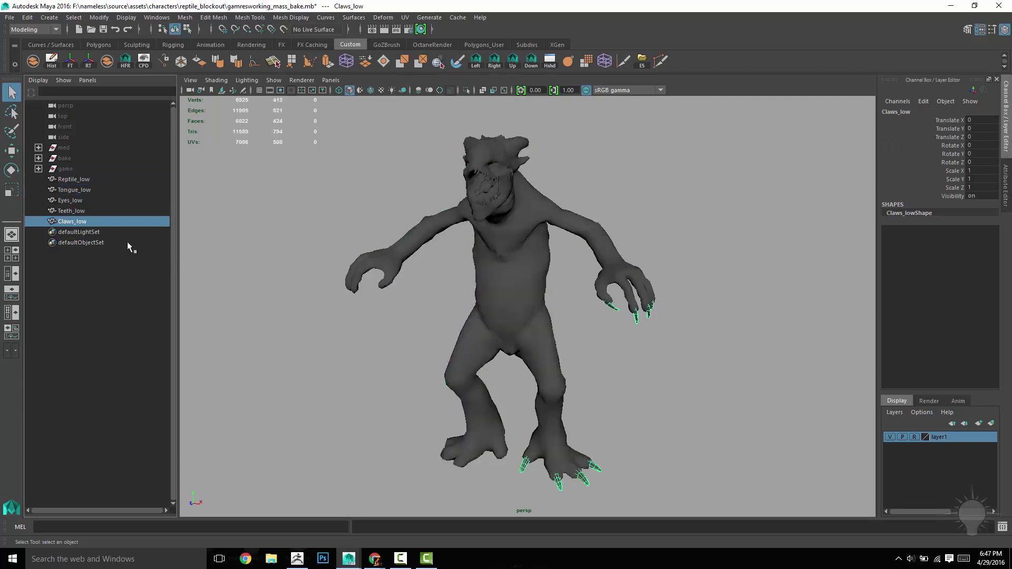
# Go through the tongue, eyes, teeth and claws low meshes again, ending on Reptile_low, and examine the model from several angles
pyautogui.click(87, 189)
pyautogui.click(83, 200)
pyautogui.click(81, 211)
pyautogui.click(79, 222)
pyautogui.keyDown('alt'); pyautogui.moveTo(571, 297); pyautogui.dragTo(497, 300, button='middle'); pyautogui.keyUp('alt')
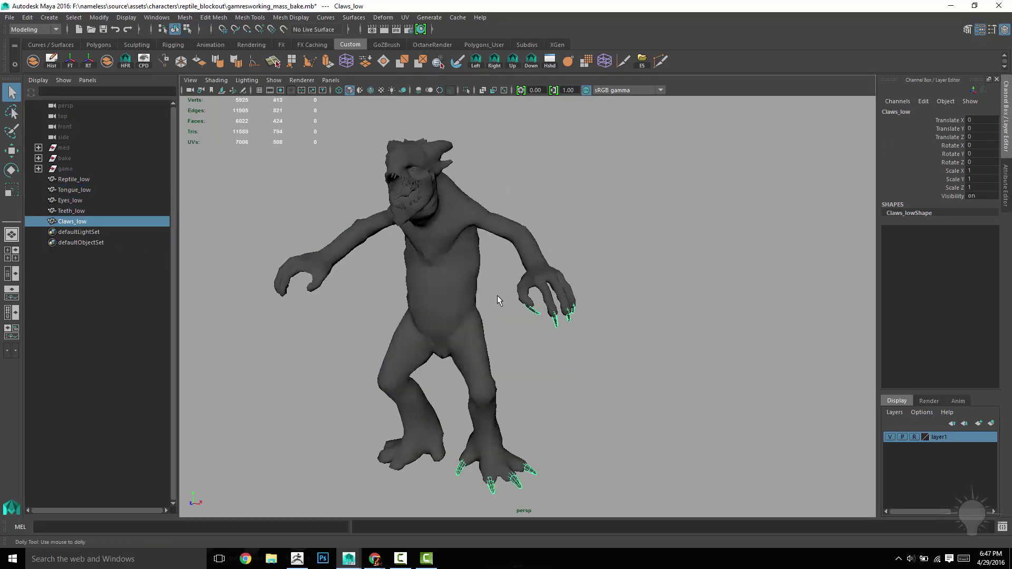
pyautogui.keyDown('alt'); pyautogui.moveTo(499, 301); pyautogui.dragTo(489, 297); pyautogui.keyUp('alt')
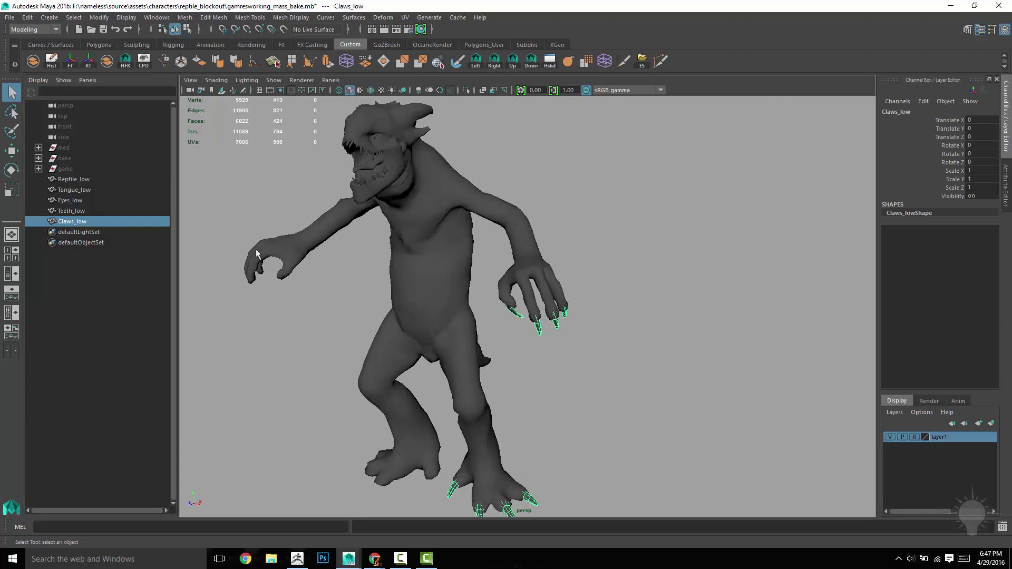
pyautogui.click(73, 179)
pyautogui.keyDown('alt'); pyautogui.moveTo(394, 194); pyautogui.dragTo(536, 185); pyautogui.keyUp('alt')
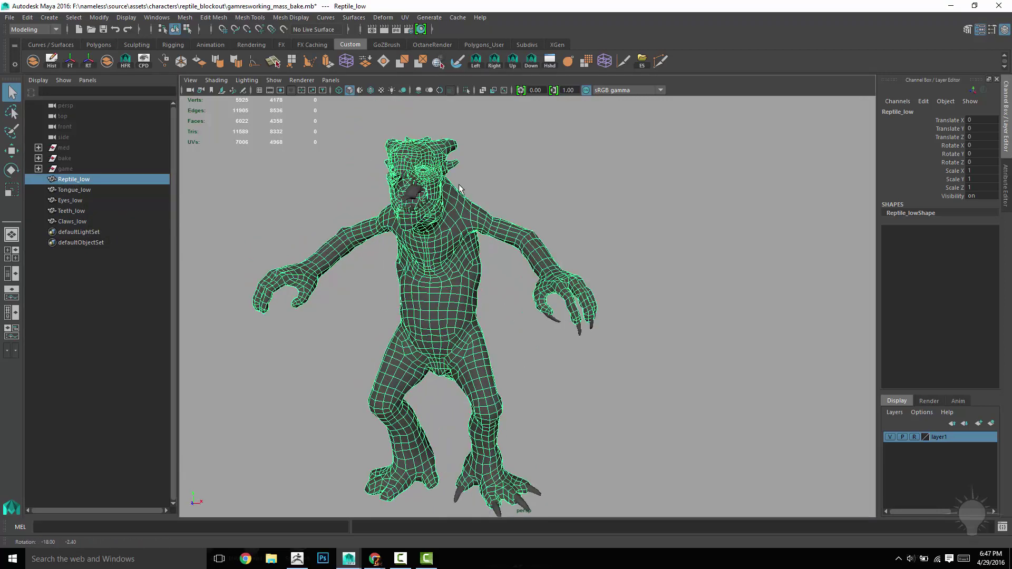
pyautogui.keyDown('alt'); pyautogui.moveTo(660, 251); pyautogui.dragTo(350, 180); pyautogui.keyUp('alt')
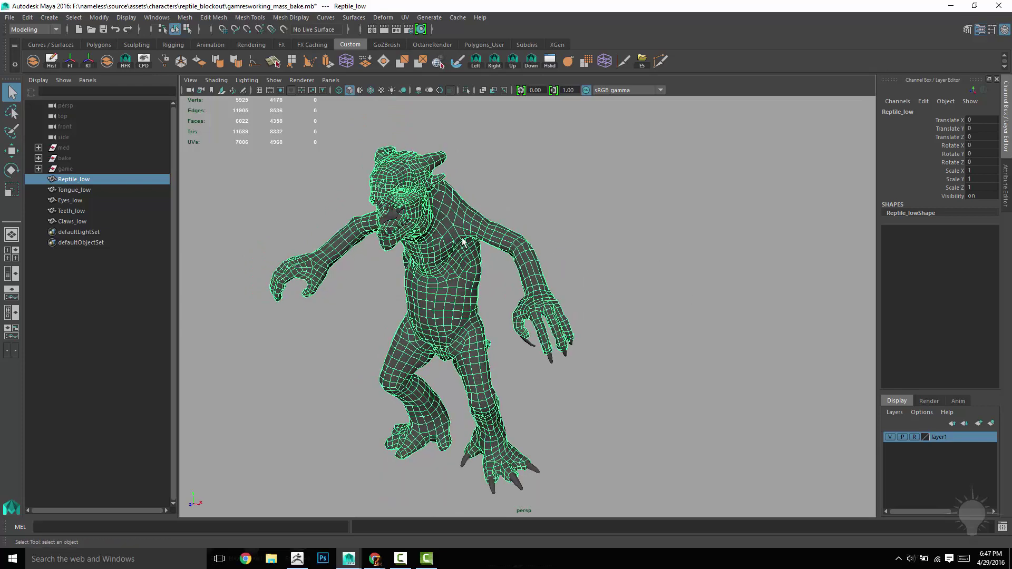
# Review the high-to-low naming list in the draft email, highlighting Reptile_low and the Reptile_high names, and return to Maya
pyautogui.moveTo(1011, 48); pyautogui.dragTo(503, 101)
pyautogui.moveTo(499, 218); pyautogui.dragTo(549, 219)
pyautogui.click(578, 307)
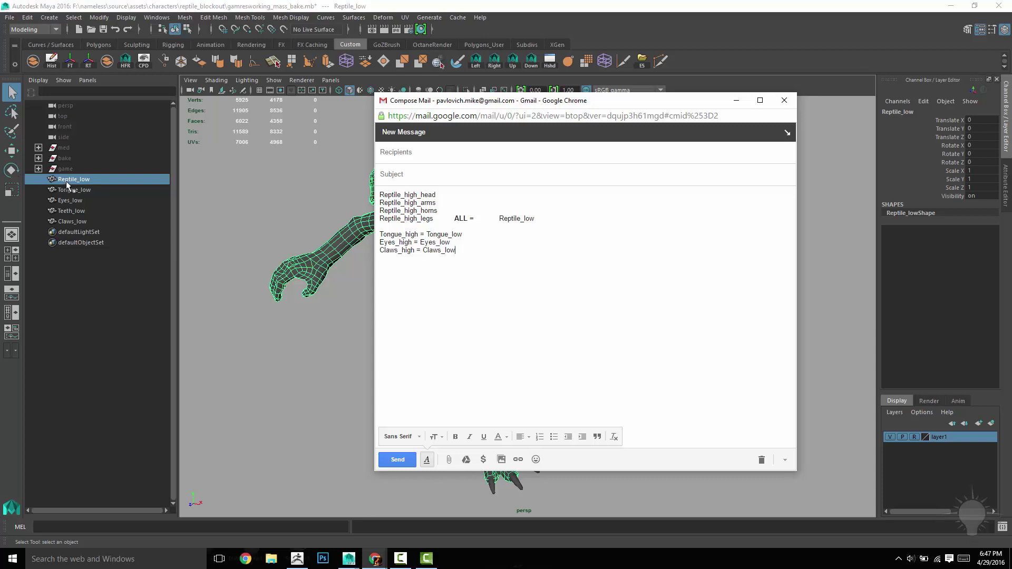
pyautogui.doubleClick(514, 220)
pyautogui.click(584, 294)
pyautogui.moveTo(418, 194); pyautogui.dragTo(433, 219)
pyautogui.click(452, 202)
pyautogui.click(49, 183)
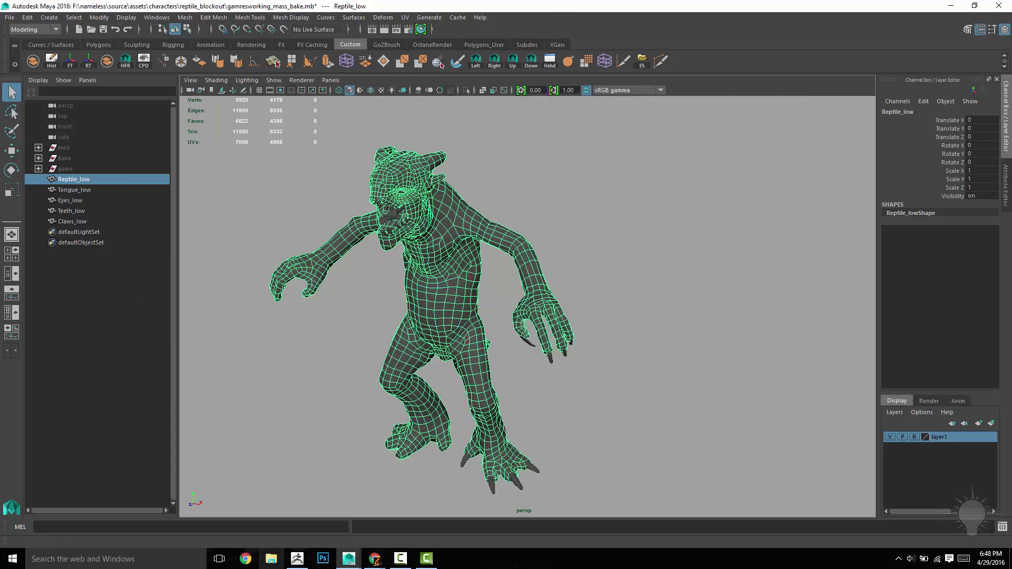
# Switch to ZBrush, select the reptile_mass_bake subtool and save the tool over the existing reptile_mass_bake.ZTL
pyautogui.click(298, 559)
pyautogui.click(954, 216)
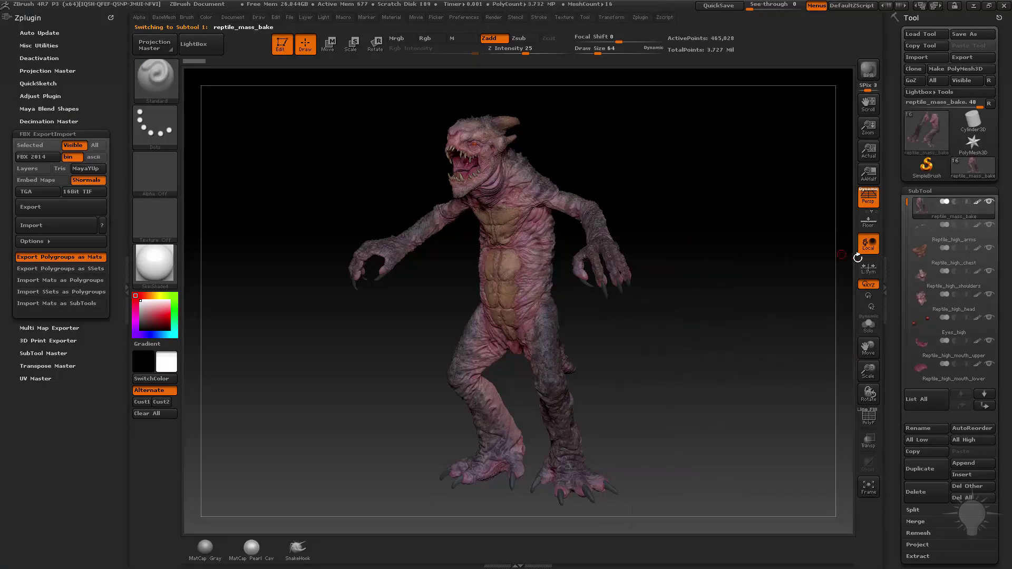
pyautogui.click(973, 34)
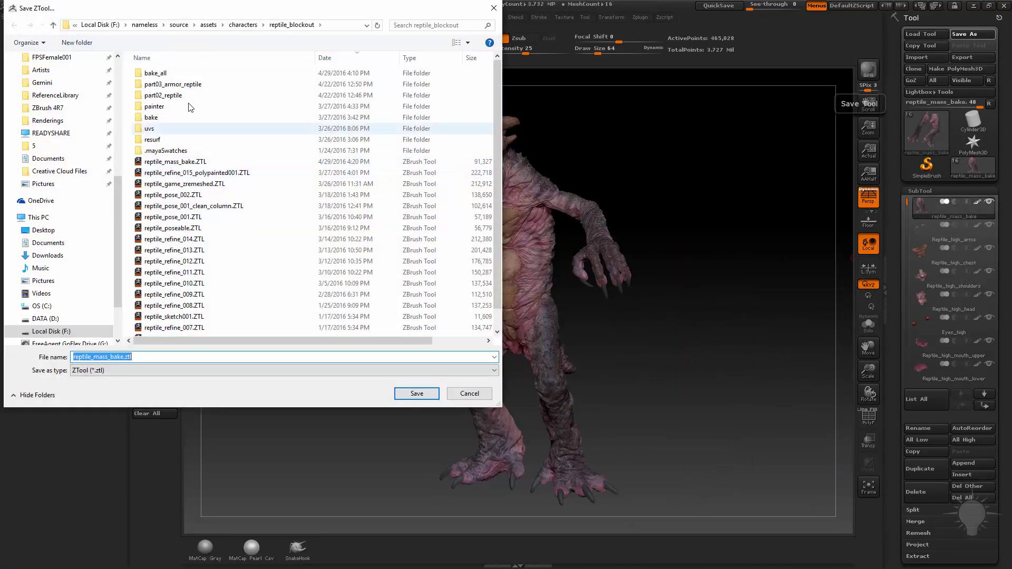
pyautogui.click(416, 393)
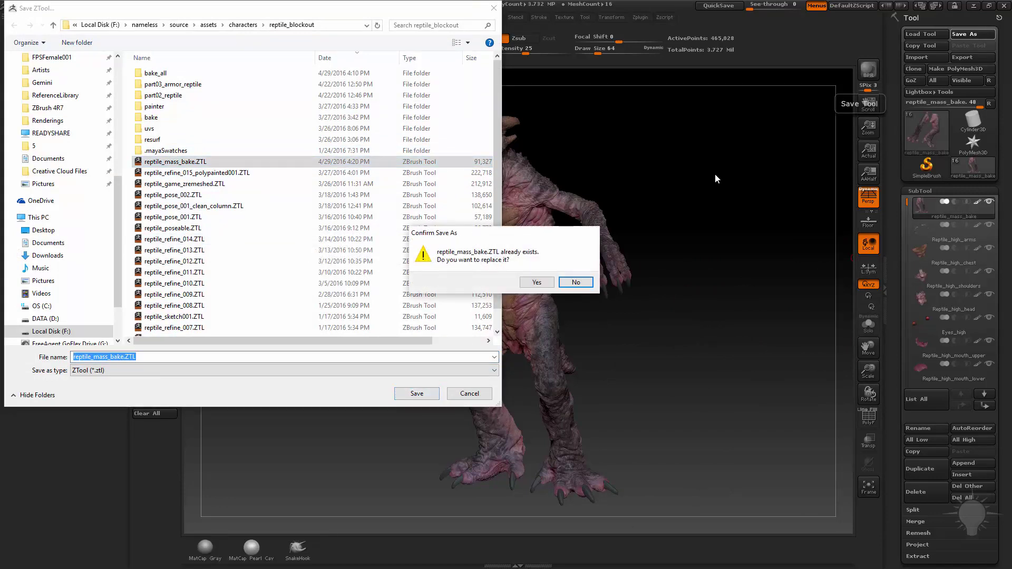
pyautogui.click(543, 281)
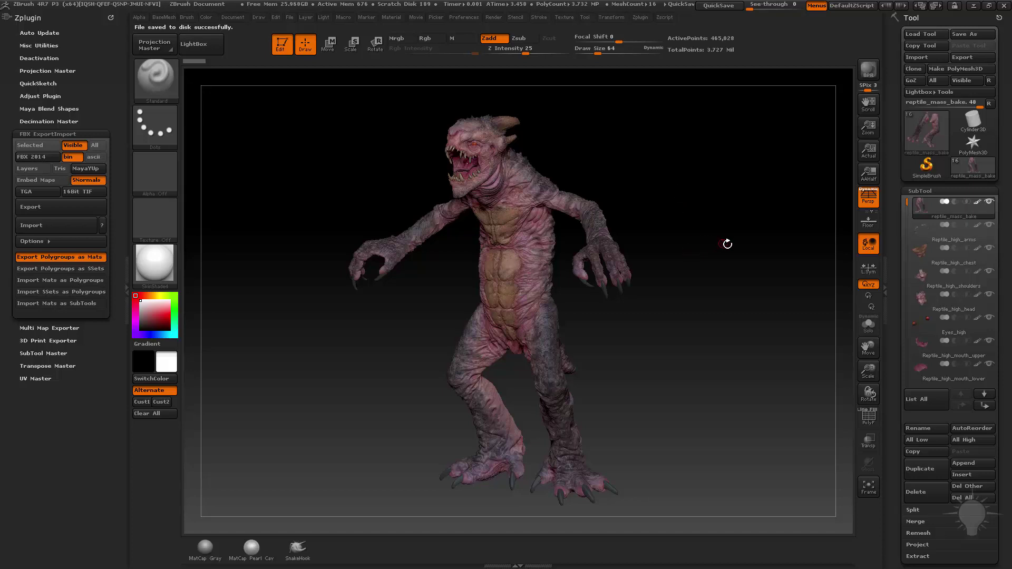
# Rename the reptile_mass_bake subtool as Reptile-high-legs
pyautogui.click(918, 431)
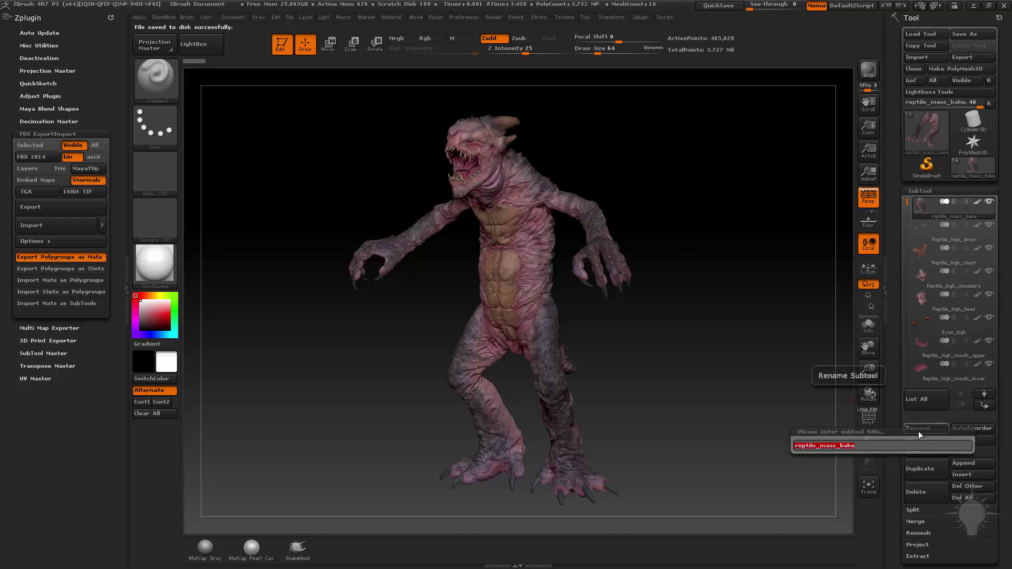
pyautogui.write('Reptile')
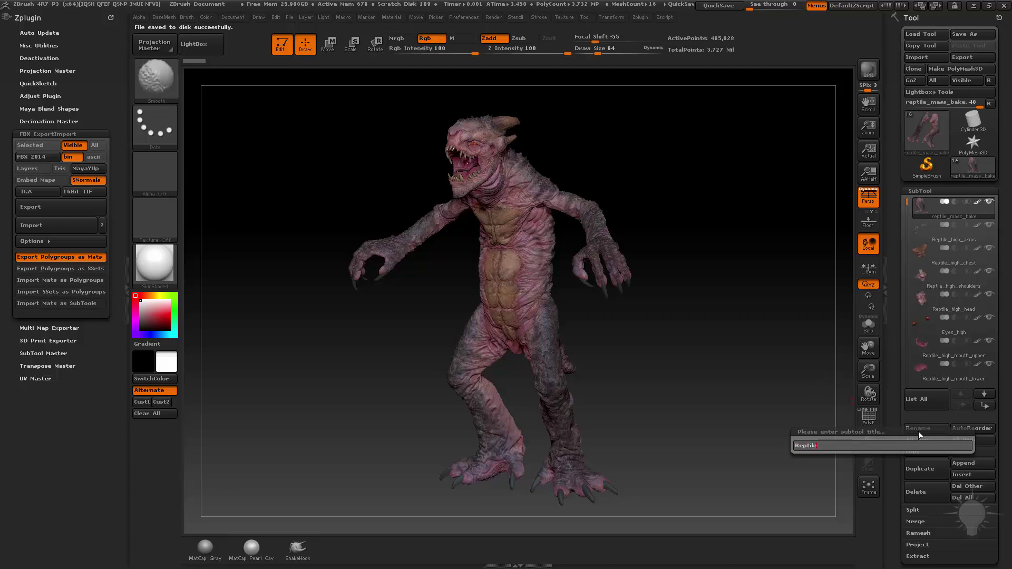
pyautogui.write('_high_legs')
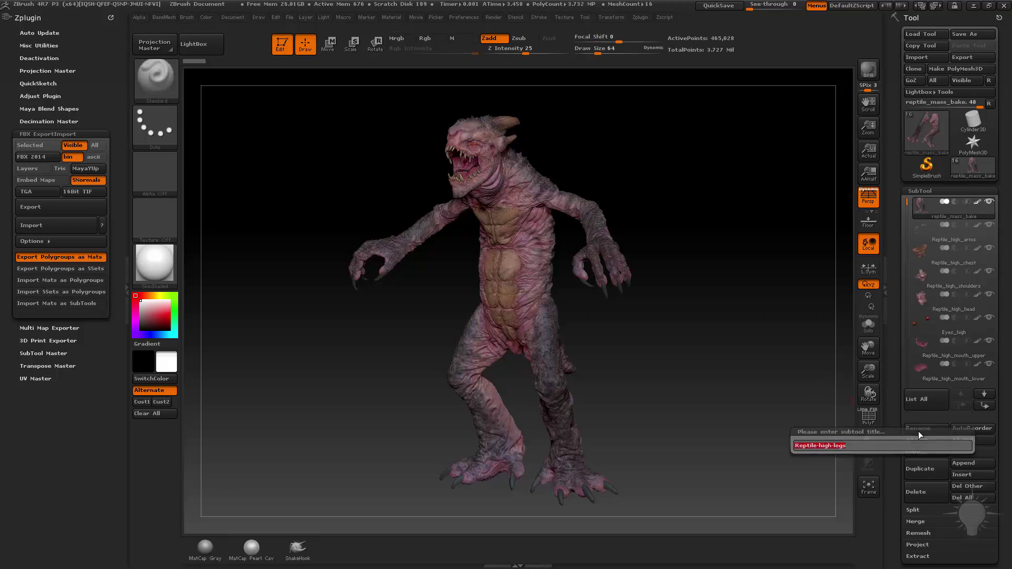
pyautogui.press('Return')
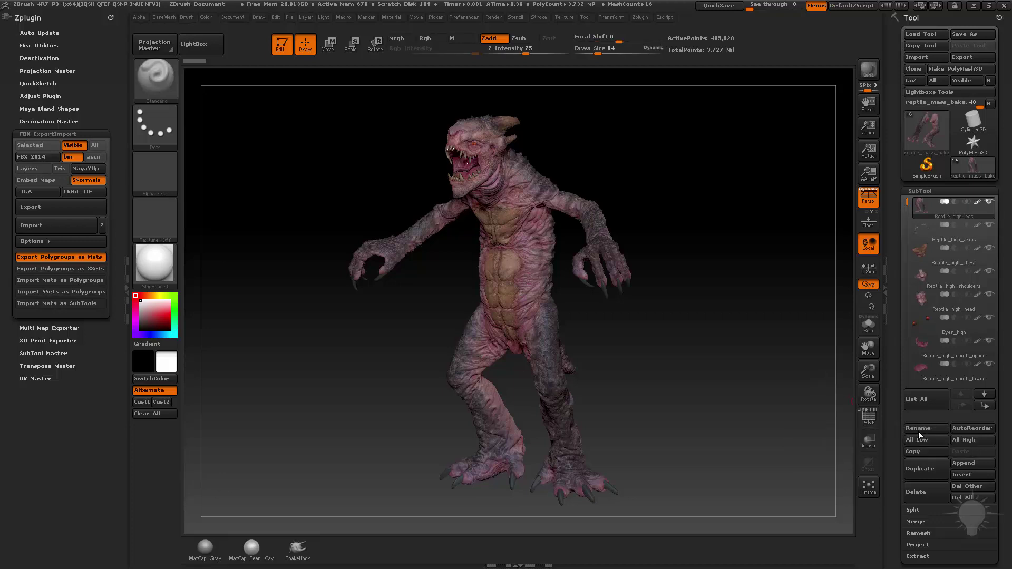
# Rename the legs subtool as Reptile_high_legs, using underscores between the words
pyautogui.moveTo(950, 224)
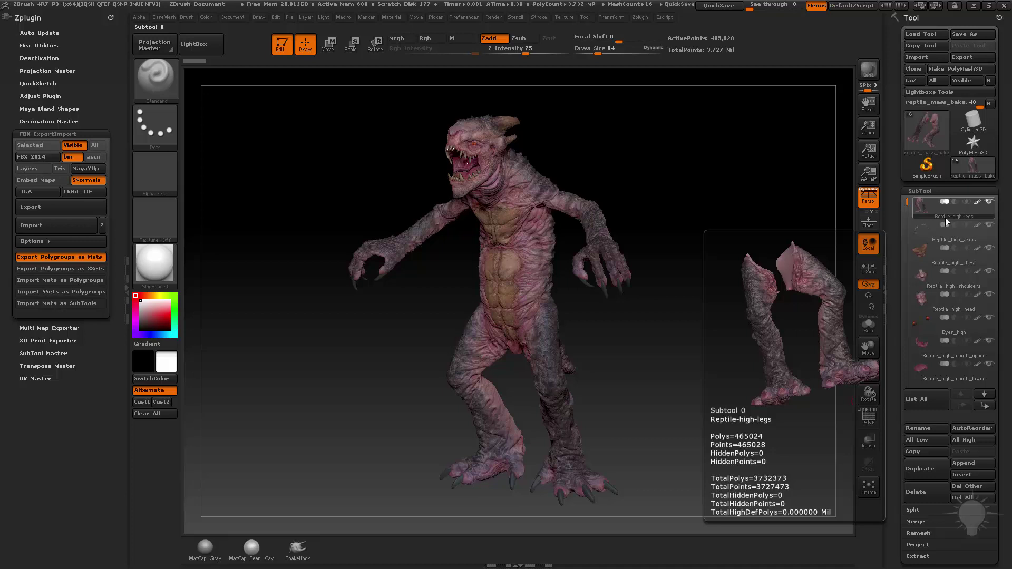
pyautogui.click(920, 428)
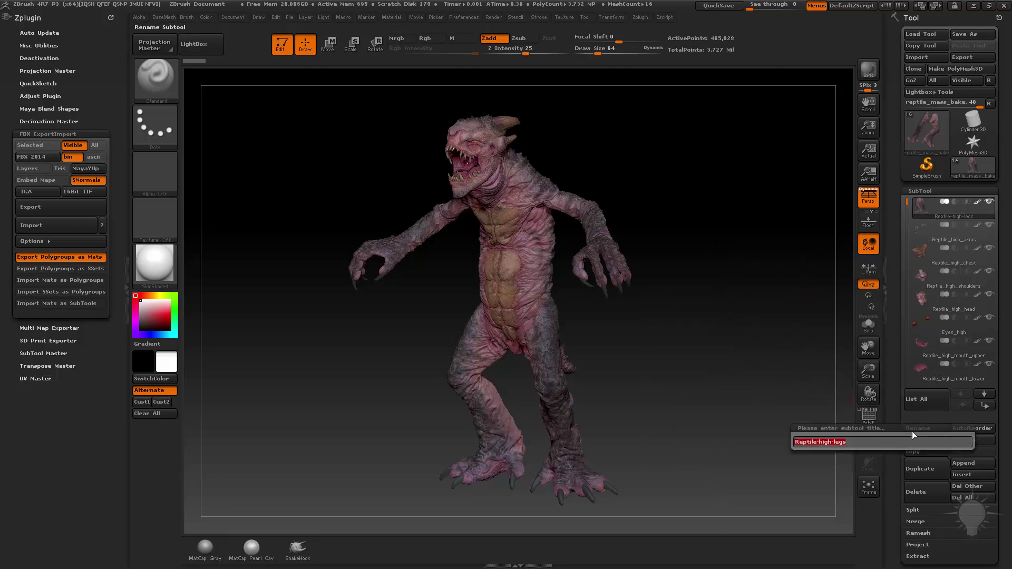
pyautogui.write('Reptile_high_legs')
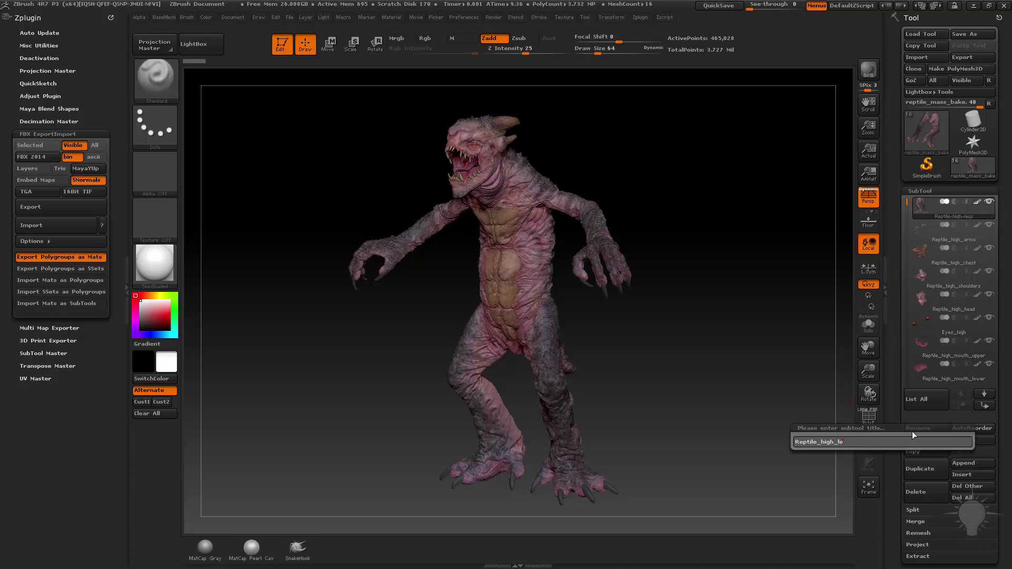
pyautogui.press('Return')
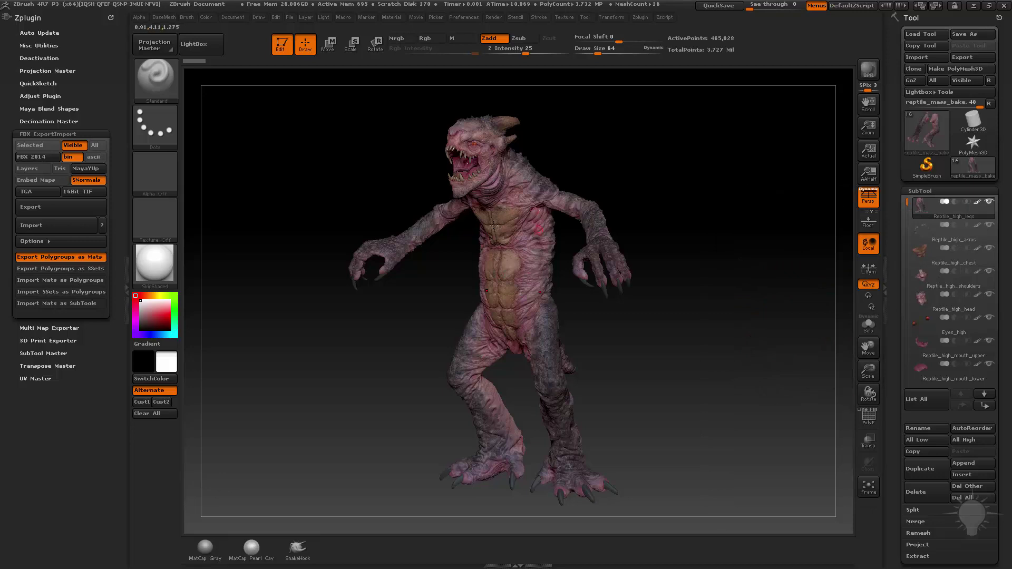
# Examine the high-poly reptile from several angles, including a close view of the head, horns and teeth
pyautogui.moveTo(702, 221); pyautogui.dragTo(536, 364)
pyautogui.moveTo(671, 350); pyautogui.dragTo(522, 225)
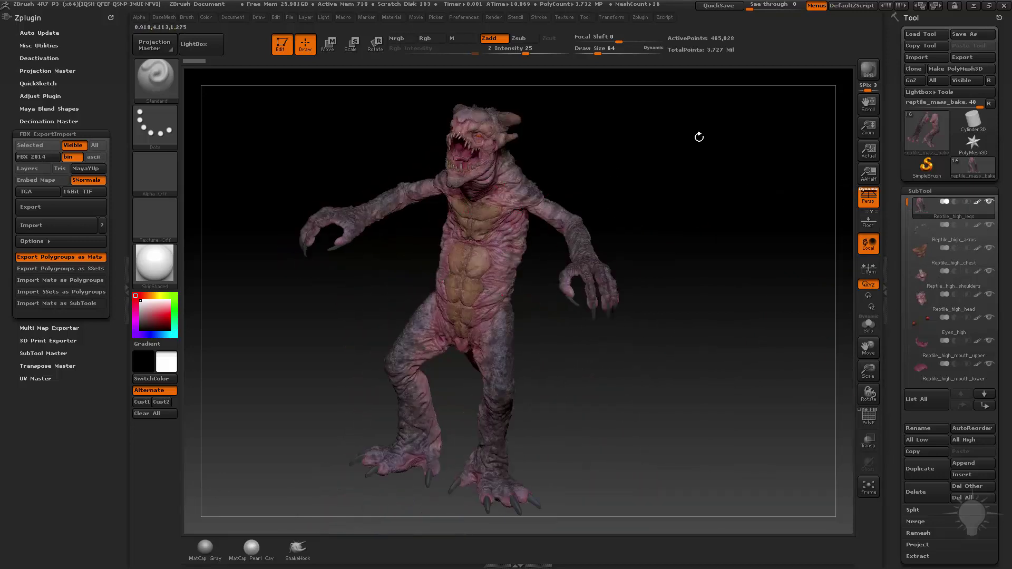
pyautogui.keyDown('alt'); pyautogui.moveTo(699, 137); pyautogui.dragTo(736, 299); pyautogui.keyUp('alt')
pyautogui.keyDown('alt'); pyautogui.moveTo(641, 129); pyautogui.dragTo(665, 208); pyautogui.keyUp('alt')
pyautogui.keyDown('alt'); pyautogui.moveTo(659, 170); pyautogui.dragTo(517, 251); pyautogui.keyUp('alt')
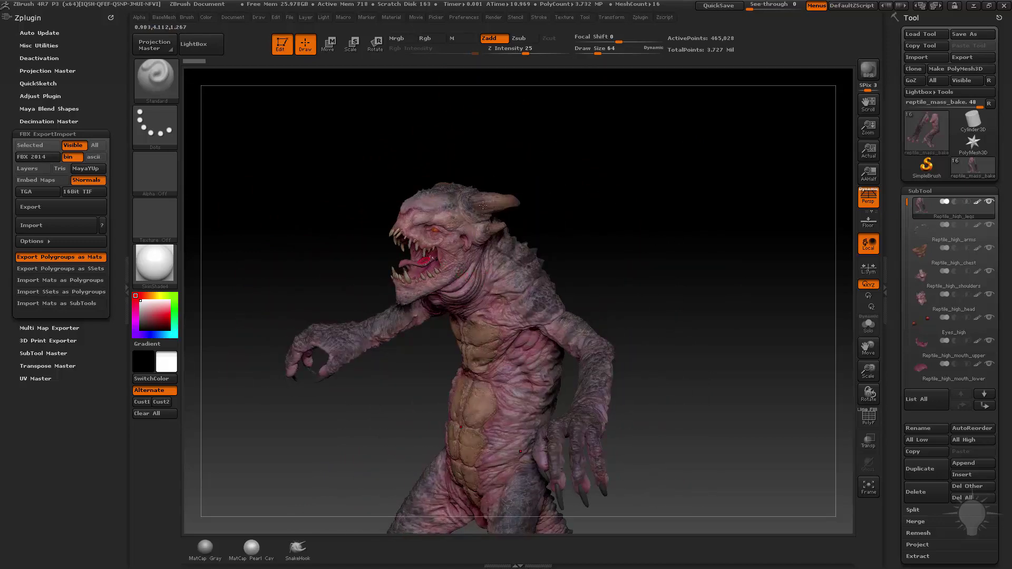
pyautogui.keyDown('alt'); pyautogui.moveTo(631, 299); pyautogui.dragTo(604, 274); pyautogui.keyUp('alt')
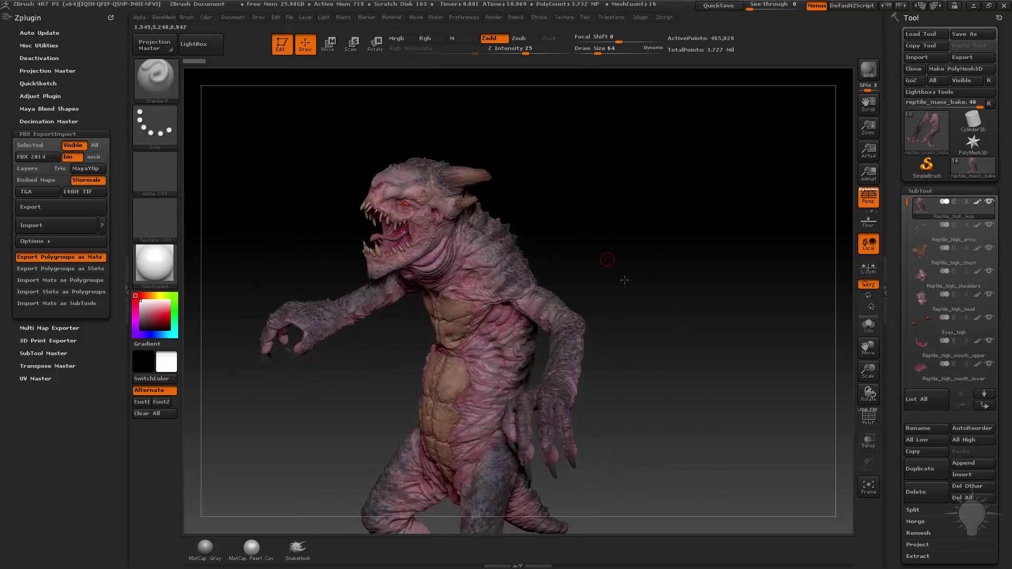
pyautogui.keyDown('alt'); pyautogui.moveTo(599, 195); pyautogui.dragTo(655, 227); pyautogui.keyUp('alt')
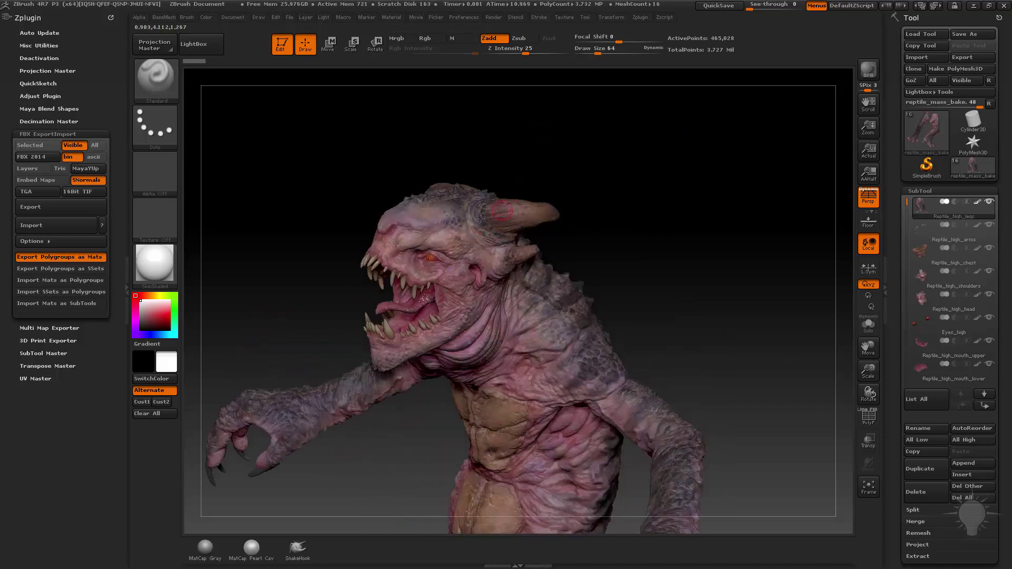
pyautogui.keyDown('alt'); pyautogui.moveTo(650, 312); pyautogui.dragTo(707, 259); pyautogui.keyUp('alt')
# Check the subtool names down to Reptile_high_middle, isolate that subtool briefly, and bring the whole reptile back into view
pyautogui.moveTo(944, 214)
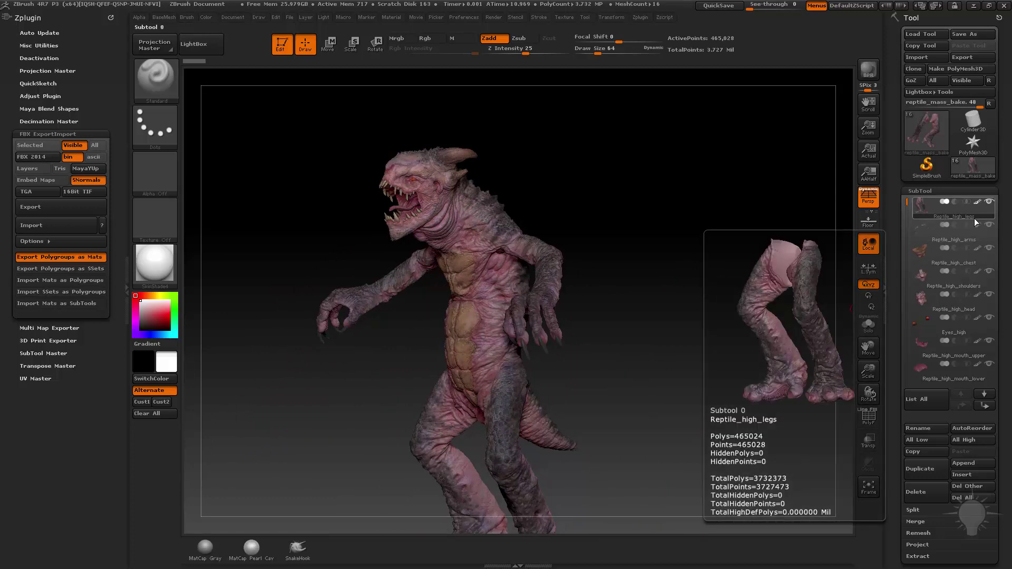
pyautogui.moveTo(906, 202); pyautogui.dragTo(907, 244)
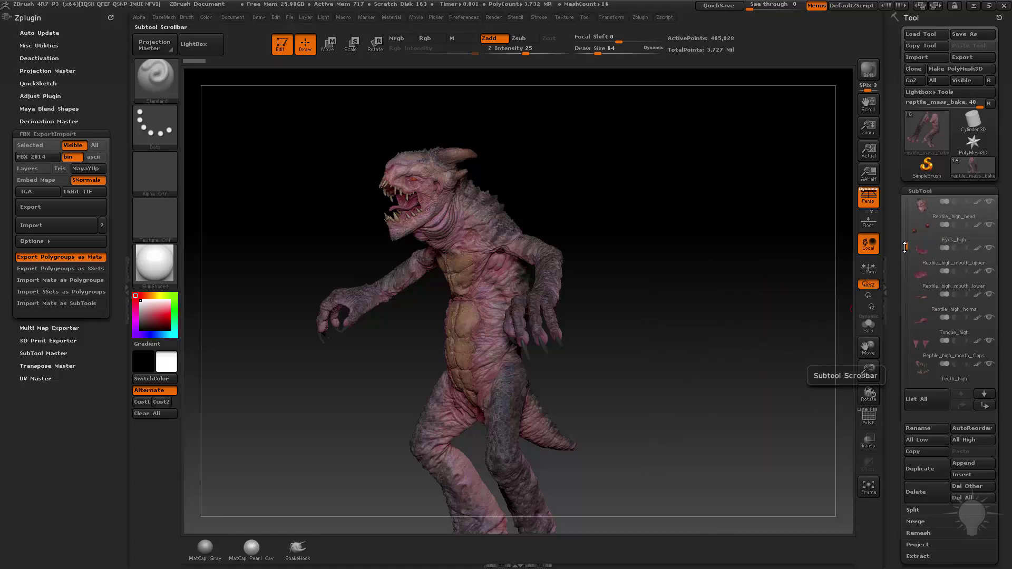
pyautogui.moveTo(907, 247); pyautogui.dragTo(903, 312)
pyautogui.moveTo(935, 334)
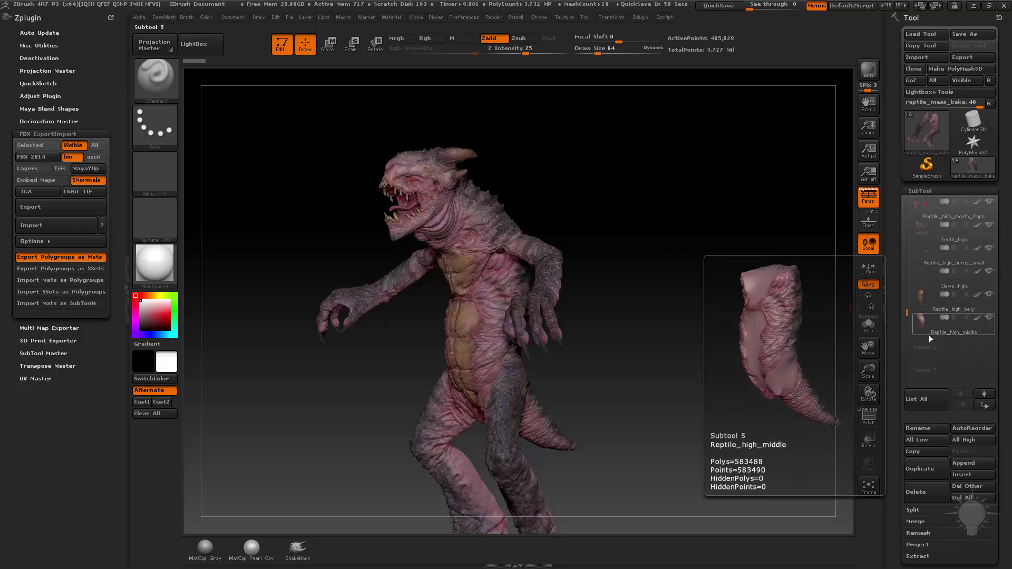
pyautogui.click(939, 333)
pyautogui.click(869, 325)
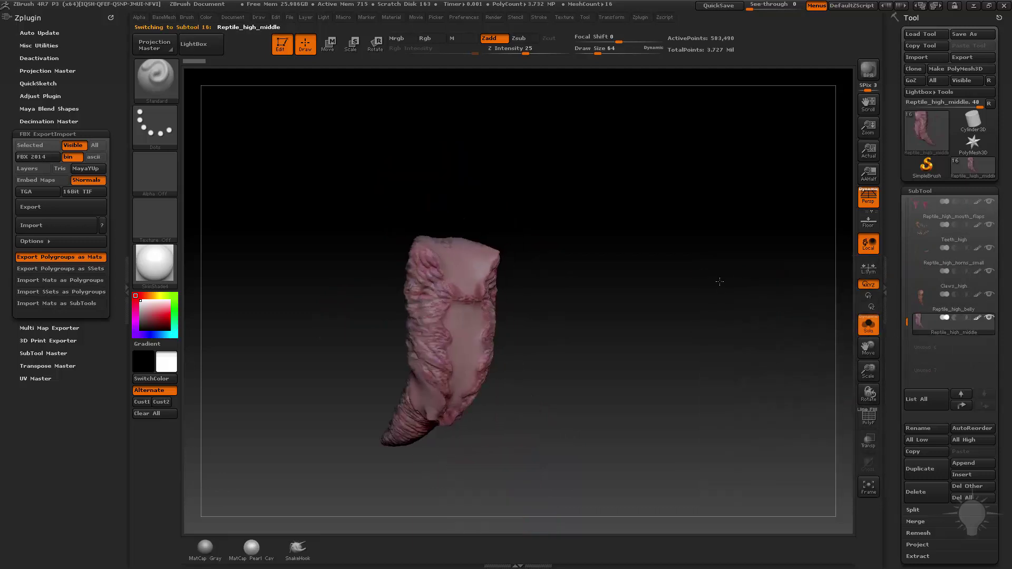
pyautogui.click(871, 332)
pyautogui.moveTo(765, 297); pyautogui.dragTo(726, 250)
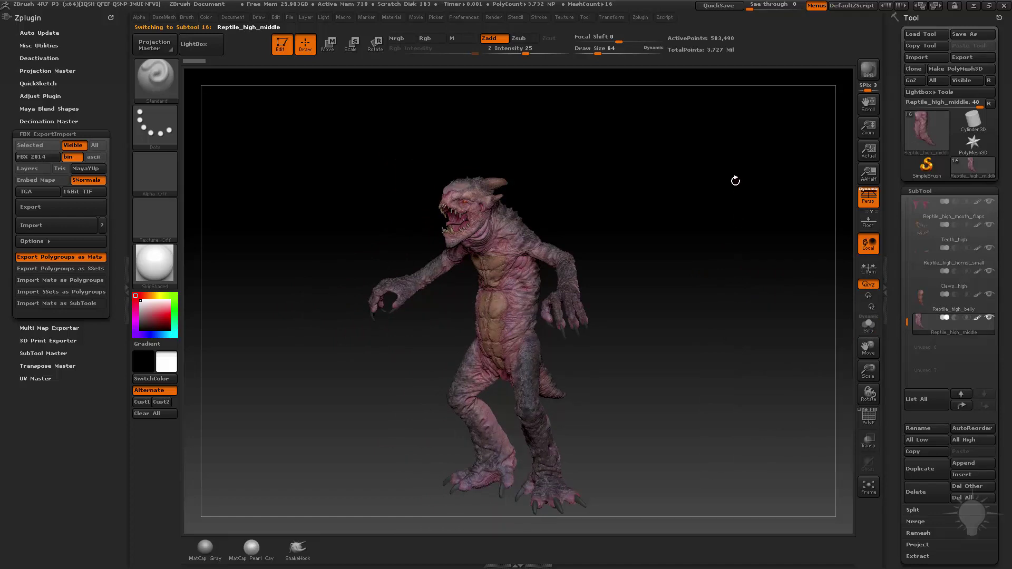
pyautogui.moveTo(734, 179); pyautogui.dragTo(735, 251)
# Remove the Zplugin palette from the tray, dock it there again and expand its FBX ExportImport section
pyautogui.click(110, 18)
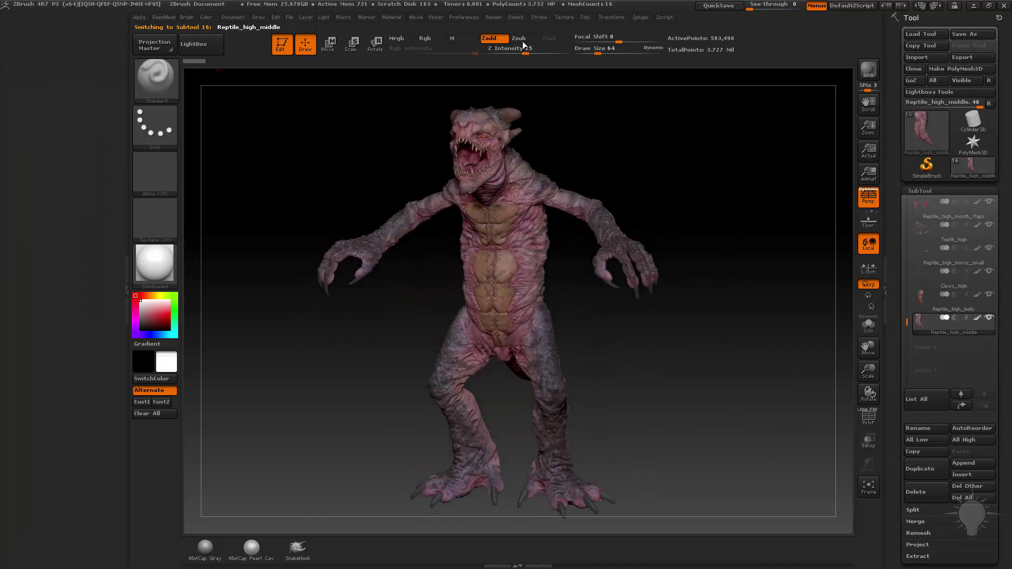
pyautogui.click(639, 17)
pyautogui.moveTo(639, 26); pyautogui.dragTo(73, 100)
pyautogui.click(60, 134)
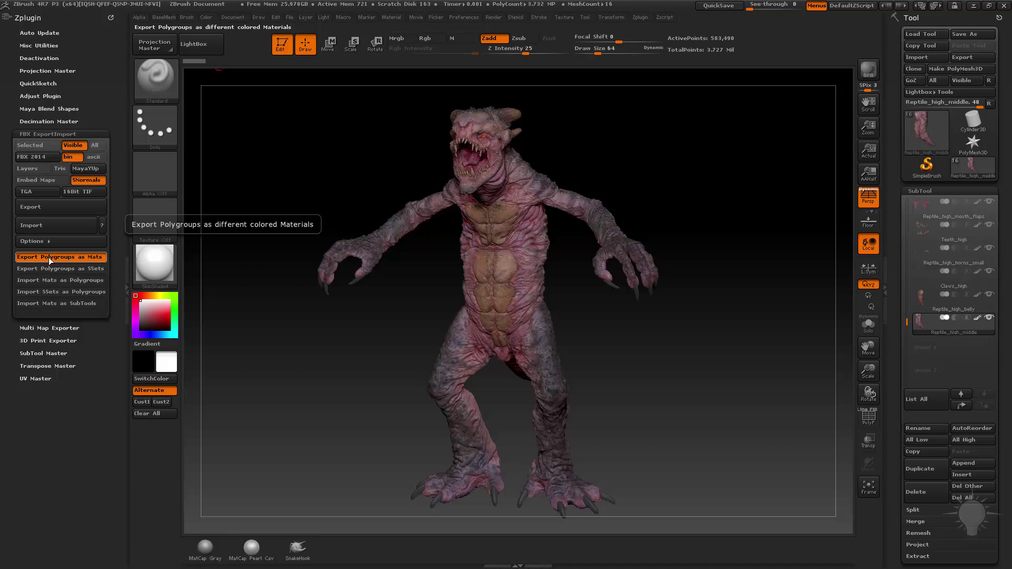
# Turn off the polypaint on all subtools and turn on the polyframe display
pyautogui.moveTo(576, 171); pyautogui.dragTo(669, 160)
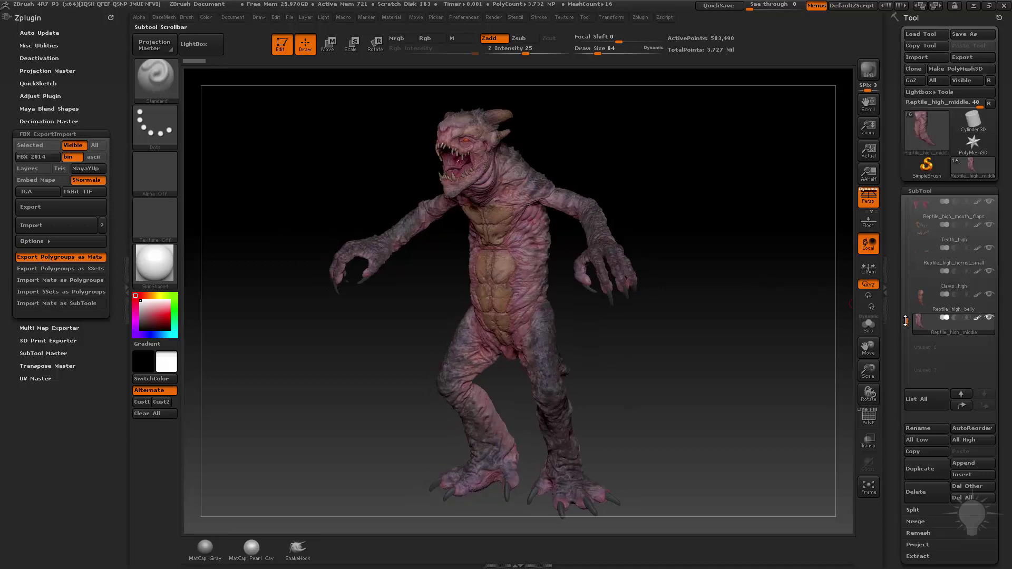
pyautogui.keyDown('shift'); pyautogui.click(978, 320); pyautogui.keyUp('shift')
pyautogui.click(869, 416)
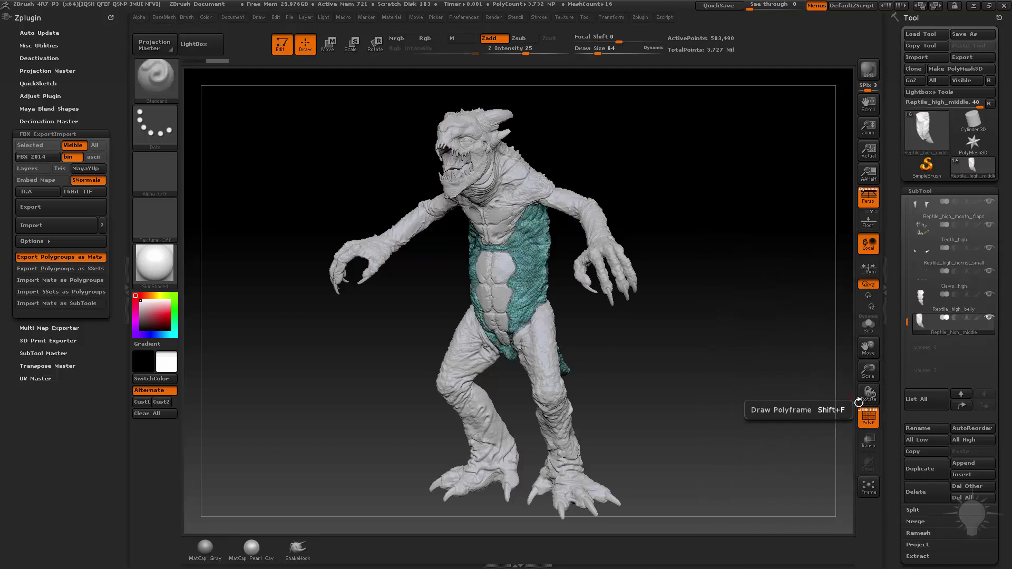
# Inspect the polygroups of the Reptile_high_belly, Claws_high, Reptile_high_horns_small and Teeth_high subtools by selecting each in turn
pyautogui.click(950, 308)
pyautogui.click(945, 279)
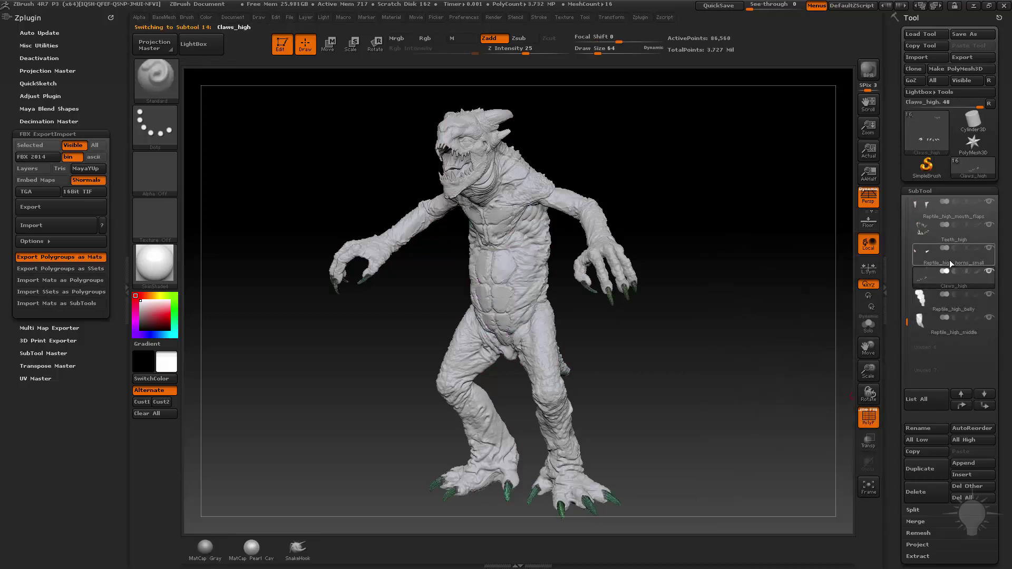
pyautogui.click(951, 256)
pyautogui.click(952, 239)
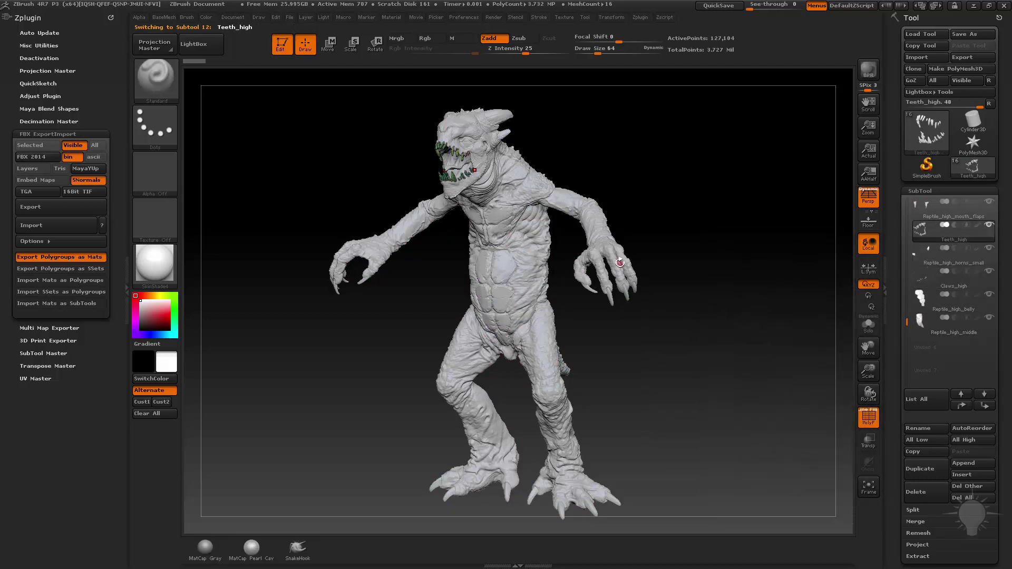
# Assign the whole Teeth_high subtool to a single polygroup
pyautogui.keyDown('alt'); pyautogui.moveTo(662, 210); pyautogui.dragTo(731, 198); pyautogui.keyUp('alt')
pyautogui.hotkey('ctrl', 'w')
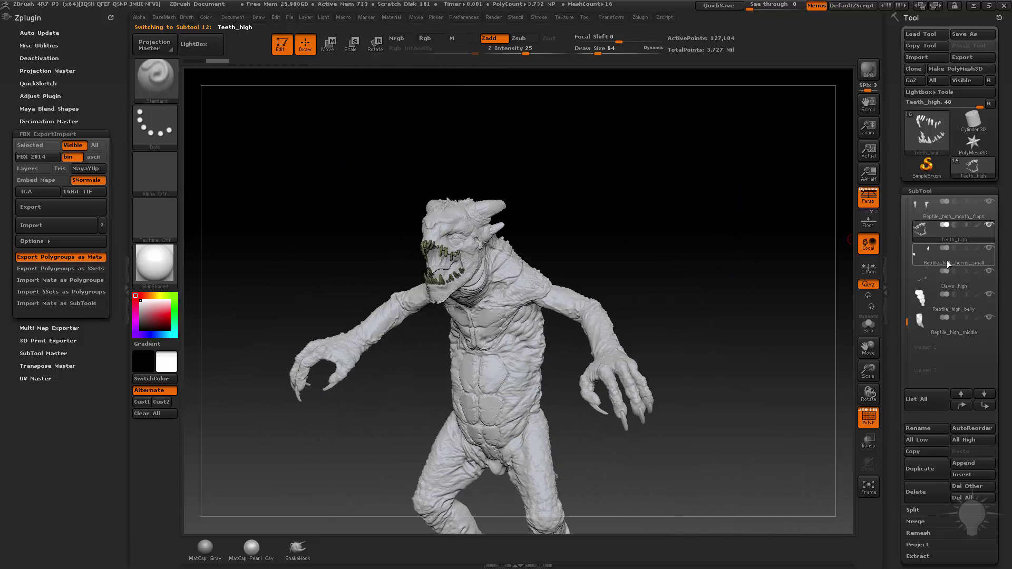
# Inspect the polygroups of the small horns, claws, middle, mouth flaps, tongue, horns, lower and upper mouth, and legs subtools by selecting each in turn
pyautogui.click(947, 261)
pyautogui.moveTo(943, 286)
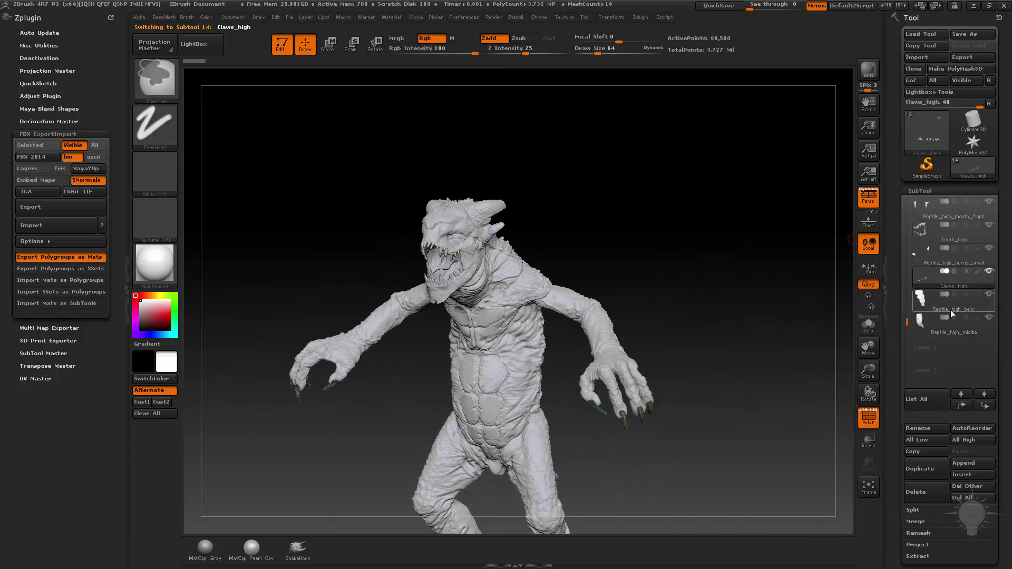
pyautogui.click(918, 330)
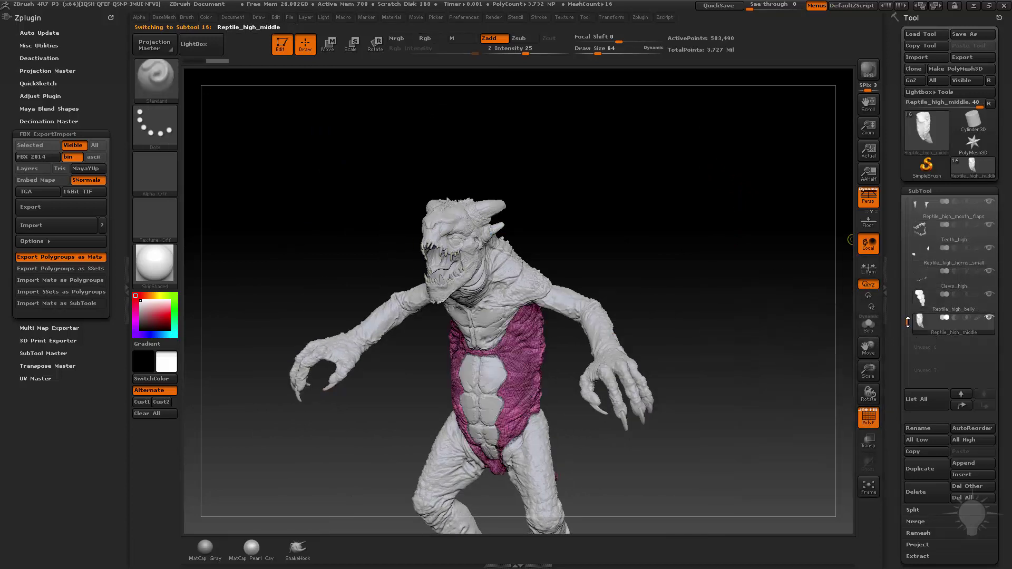
pyautogui.moveTo(907, 323); pyautogui.dragTo(907, 274)
pyautogui.click(952, 306)
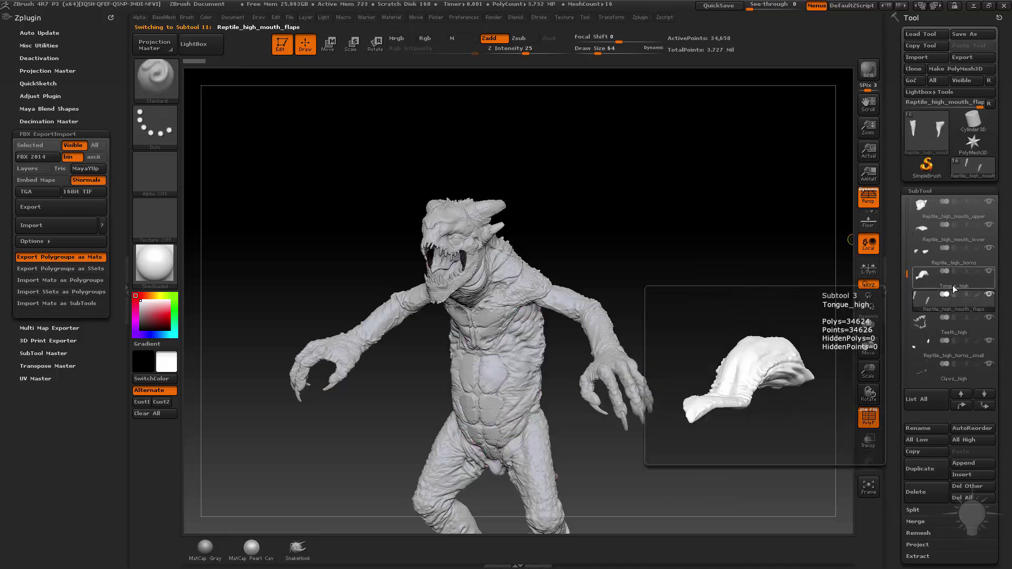
pyautogui.click(952, 282)
pyautogui.click(948, 260)
pyautogui.click(947, 236)
pyautogui.click(949, 214)
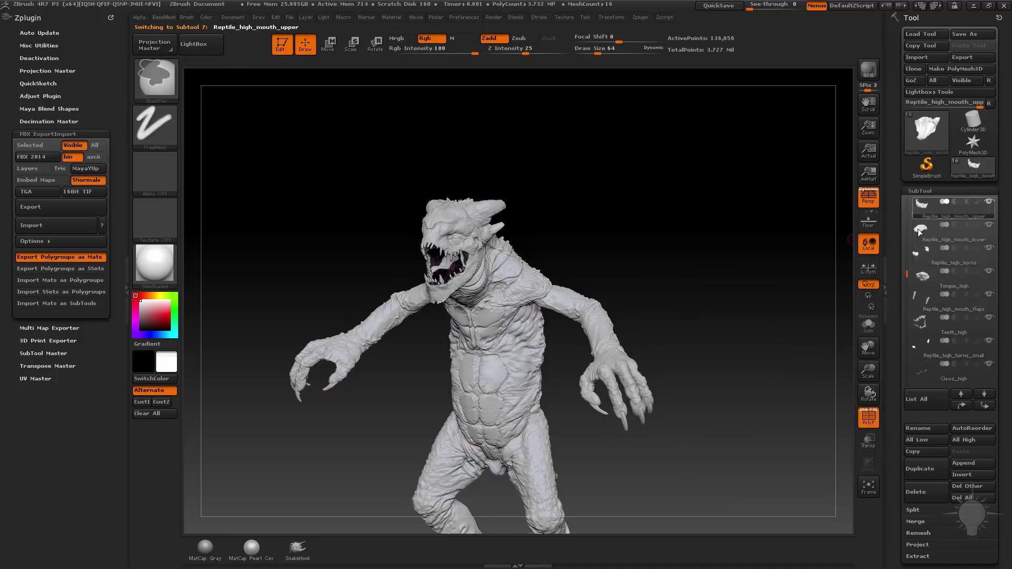
pyautogui.moveTo(908, 271); pyautogui.dragTo(900, 220)
pyautogui.click(956, 286)
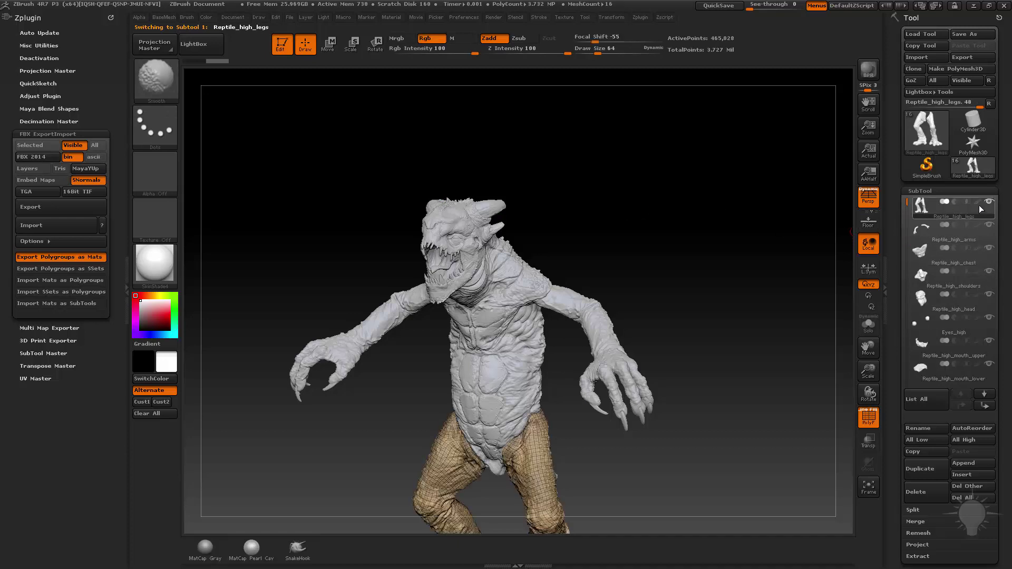
# Turn the polypaint back on for all subtools and turn off the polyframe display
pyautogui.click(979, 203)
pyautogui.keyDown('alt'); pyautogui.moveTo(677, 259); pyautogui.dragTo(686, 295); pyautogui.keyUp('alt')
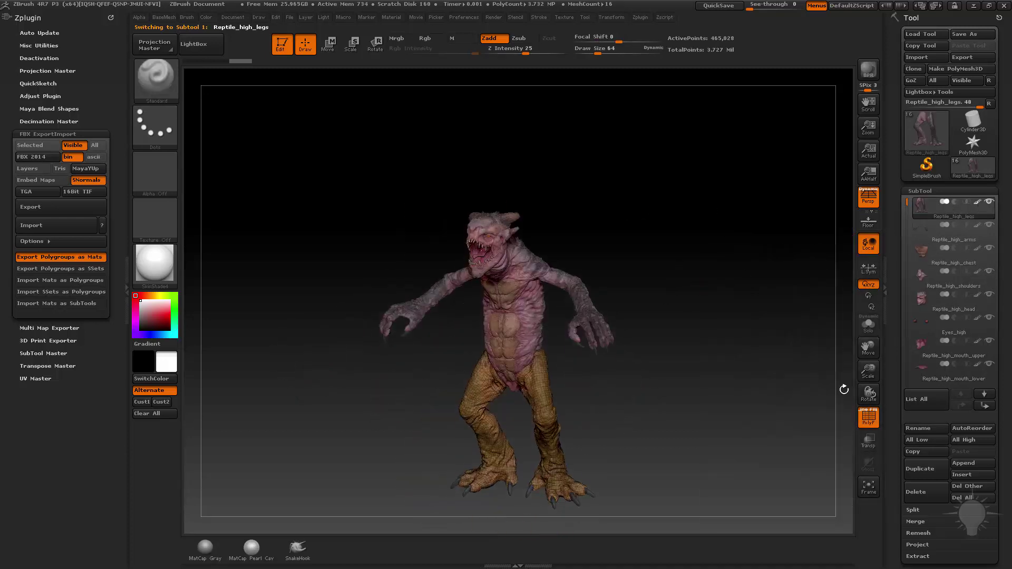
pyautogui.click(869, 417)
pyautogui.moveTo(722, 342); pyautogui.dragTo(661, 311)
pyautogui.moveTo(469, 301); pyautogui.dragTo(691, 274)
pyautogui.moveTo(743, 250); pyautogui.dragTo(735, 264)
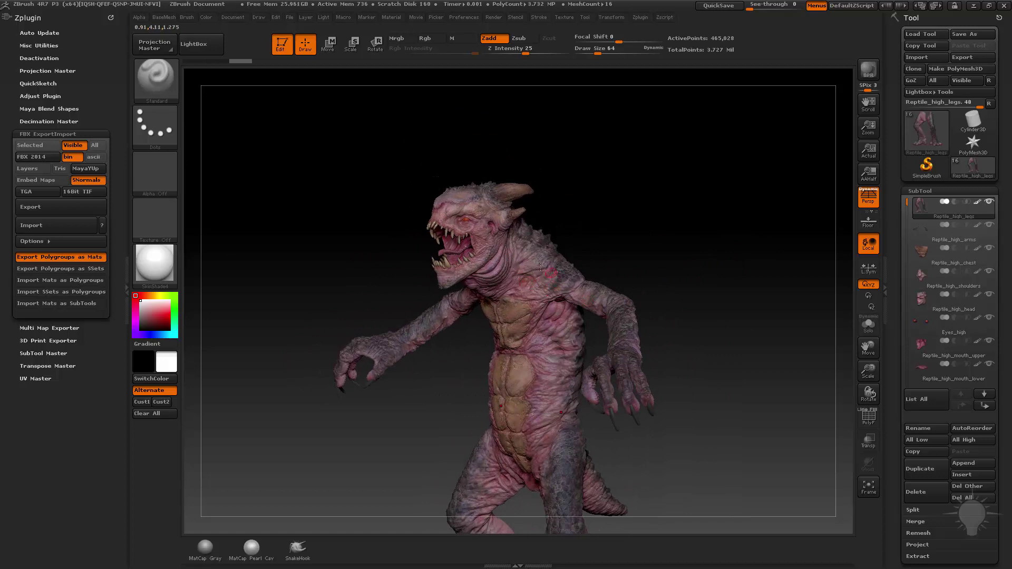
# Set the active colour to red and select the shoulders, arms, legs, middle and head subtools on the model in turn
pyautogui.keyDown('alt'); pyautogui.click(555, 269); pyautogui.keyUp('alt')
pyautogui.keyDown('shift'); pyautogui.moveTo(610, 251); pyautogui.dragTo(639, 237); pyautogui.keyUp('shift')
pyautogui.click(170, 317)
pyautogui.moveTo(600, 267); pyautogui.dragTo(548, 260)
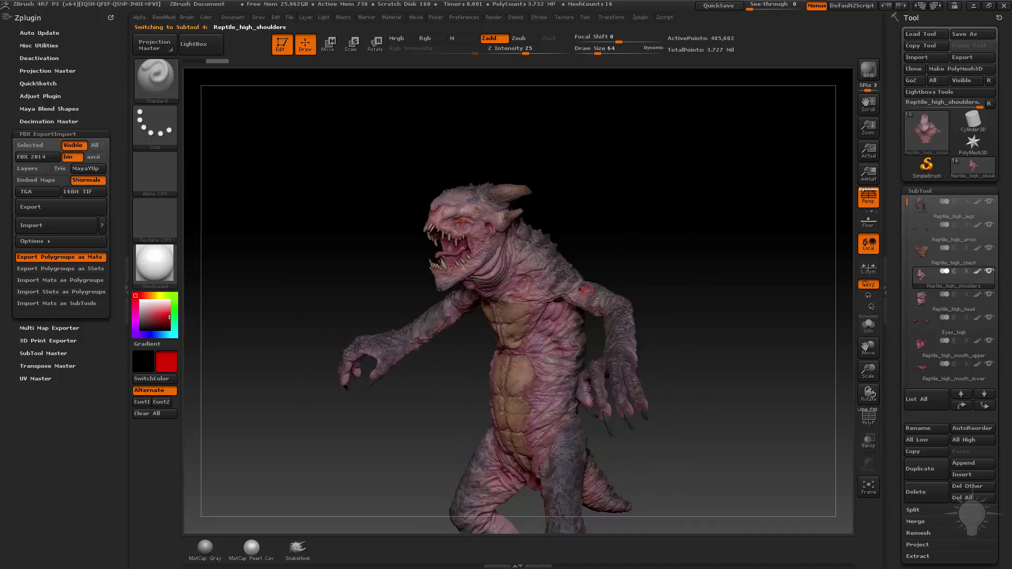
pyautogui.keyDown('alt'); pyautogui.click(609, 311); pyautogui.keyUp('alt')
pyautogui.keyDown('alt'); pyautogui.click(562, 459); pyautogui.keyUp('alt')
pyautogui.keyDown('alt'); pyautogui.click(553, 369); pyautogui.keyUp('alt')
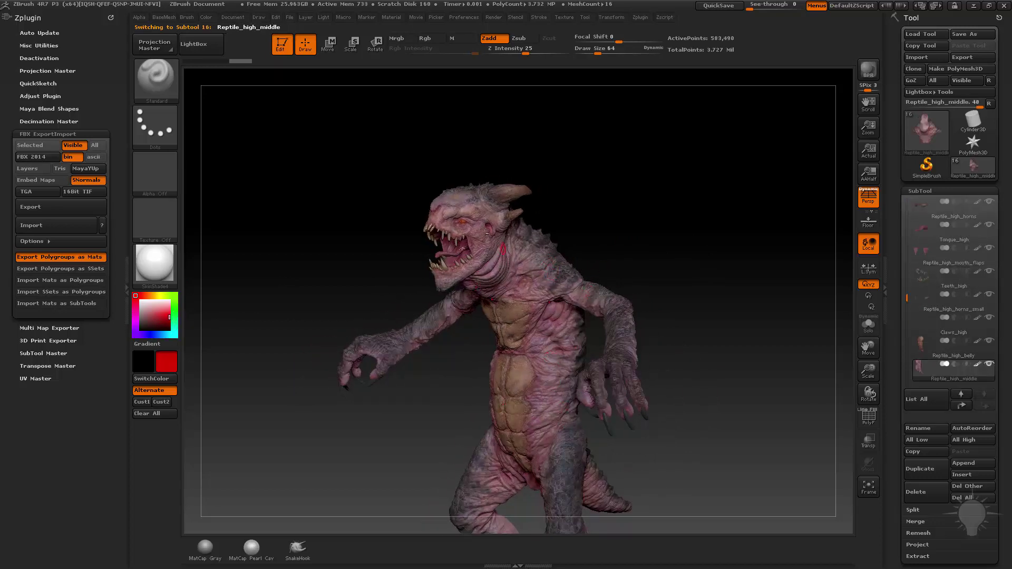
pyautogui.keyDown('alt'); pyautogui.click(472, 210); pyautogui.keyUp('alt')
pyautogui.moveTo(637, 204); pyautogui.dragTo(620, 164)
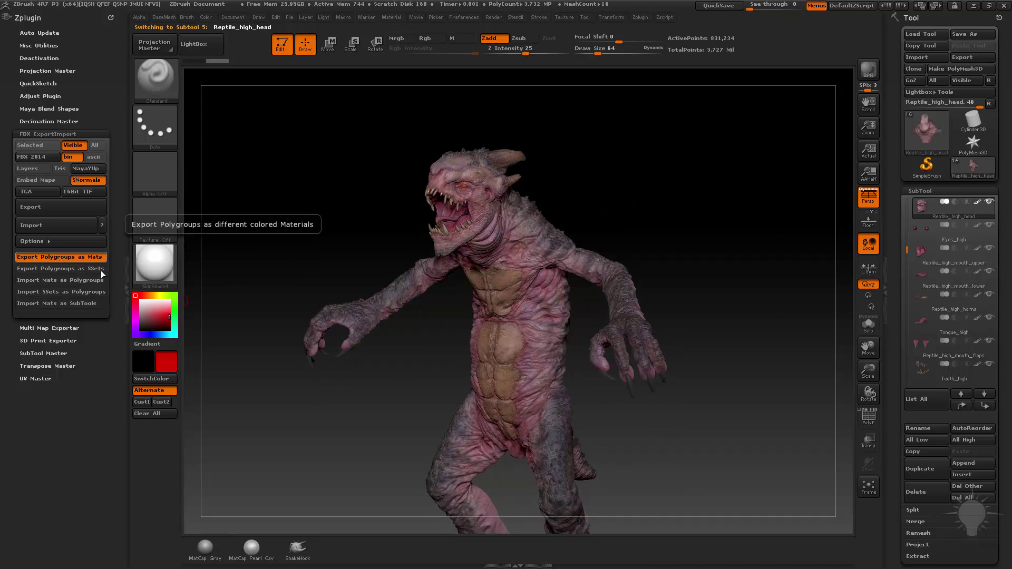
# Export the visible subtools as creature_high.fbx in the bake_all folder, with polygroups as materials
pyautogui.click(52, 207)
pyautogui.doubleClick(154, 73)
pyautogui.click(172, 75)
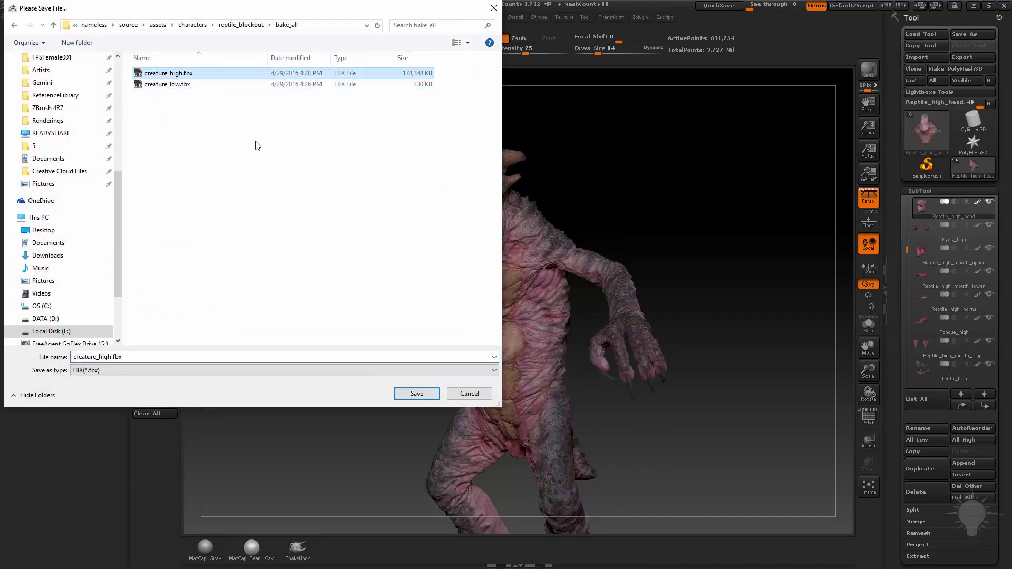
pyautogui.click(417, 394)
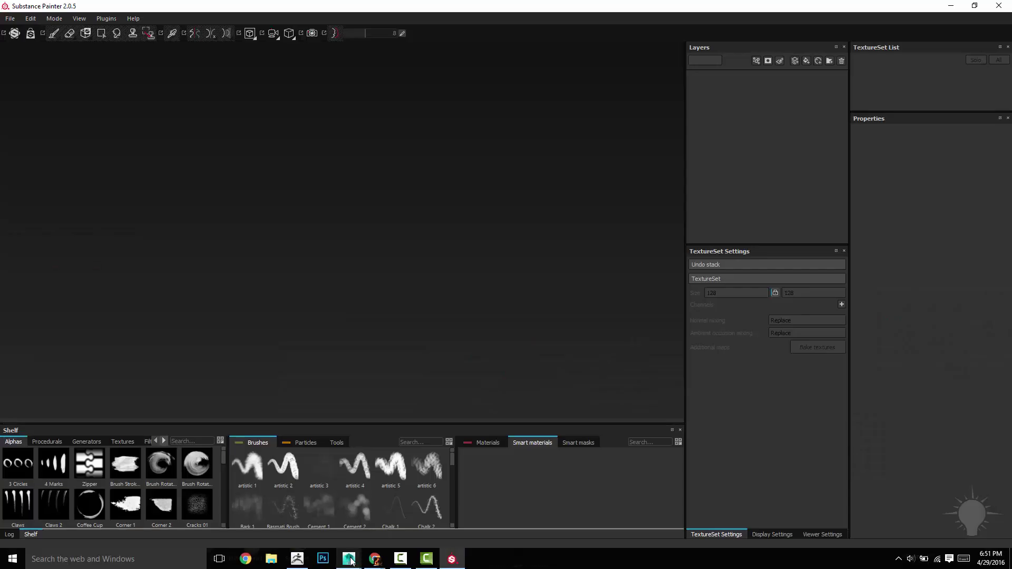
# Switch to Maya to view the low-poly reptile from another angle, and return to ZBrush to check the export
pyautogui.moveTo(350, 557)
pyautogui.click(385, 523)
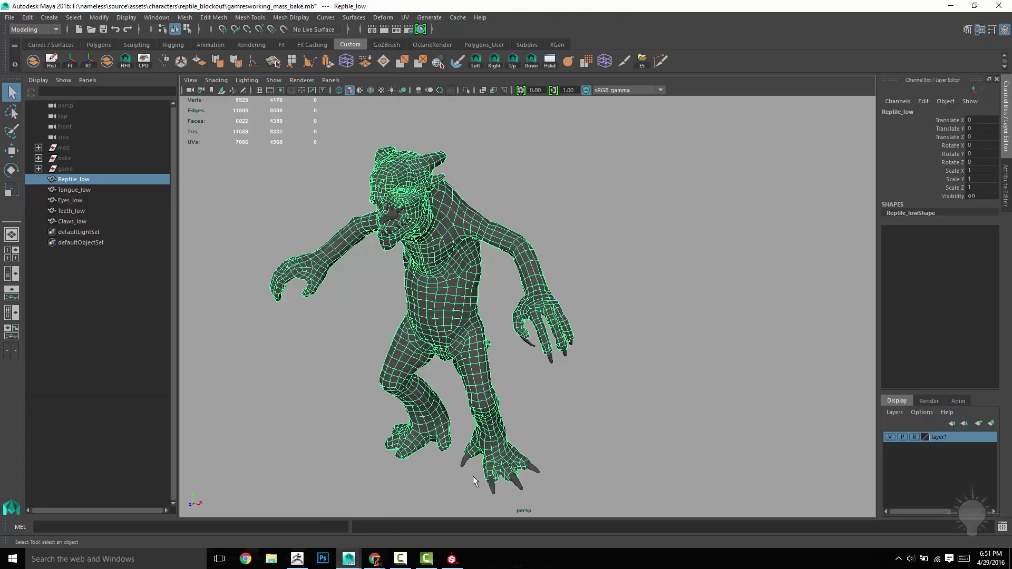
pyautogui.keyDown('alt'); pyautogui.moveTo(627, 247); pyautogui.dragTo(579, 351); pyautogui.keyUp('alt')
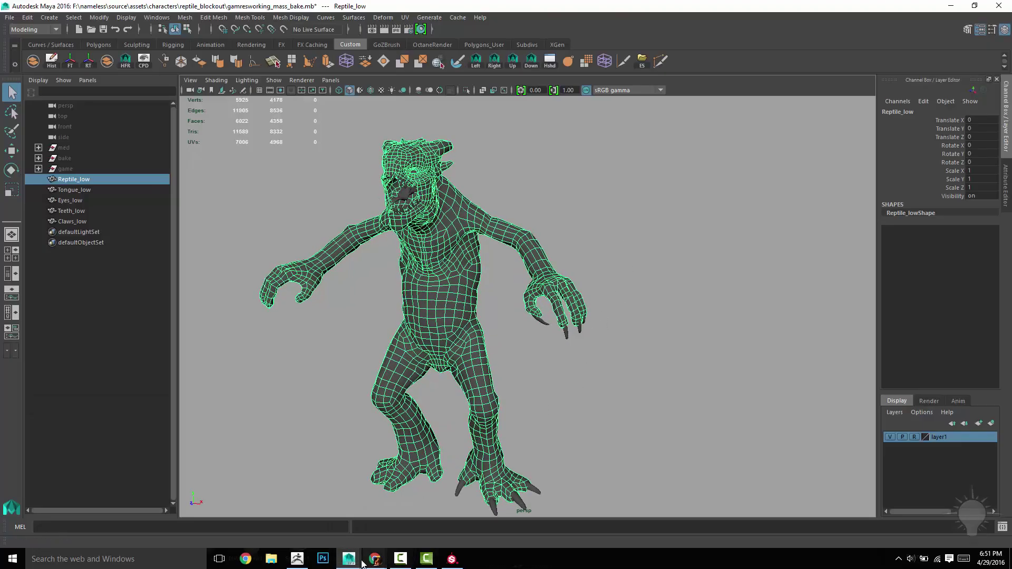
pyautogui.click(297, 559)
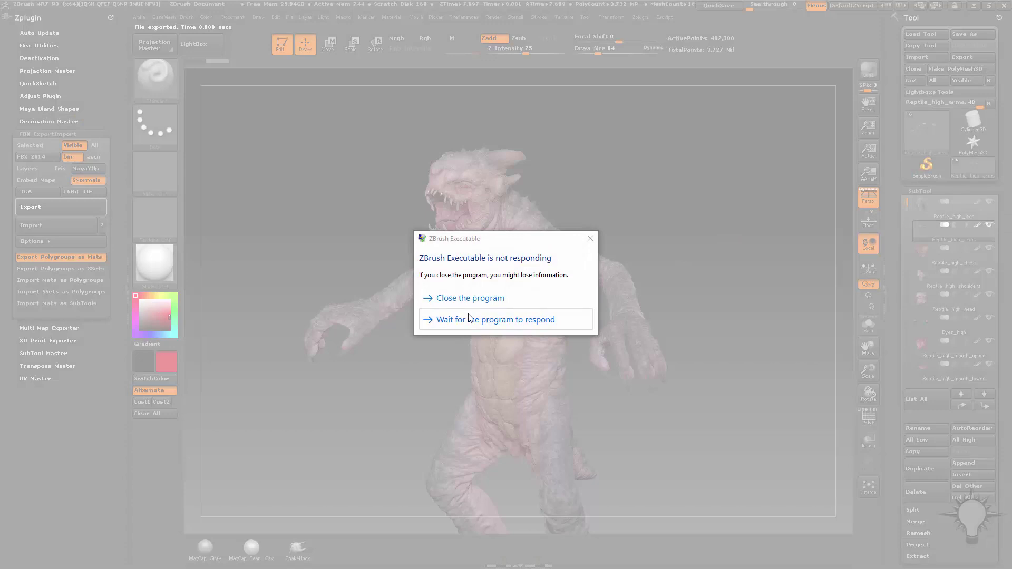
pyautogui.click(458, 320)
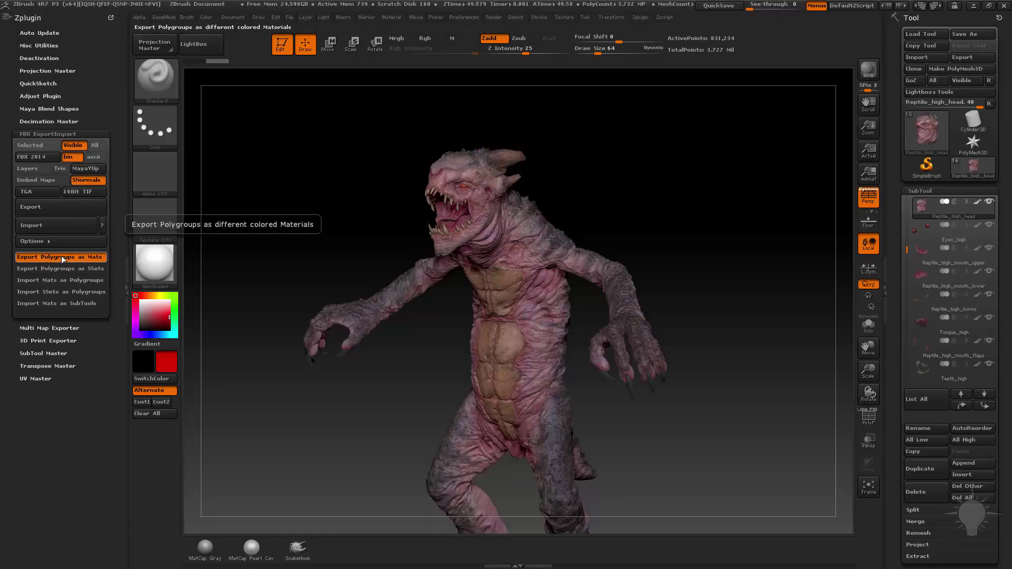
# Switch to Maya and select the Reptile_low, Tongue_low, Eyes_low, Teeth_low and Claws_low meshes
pyautogui.press('super')
pyautogui.click(348, 559)
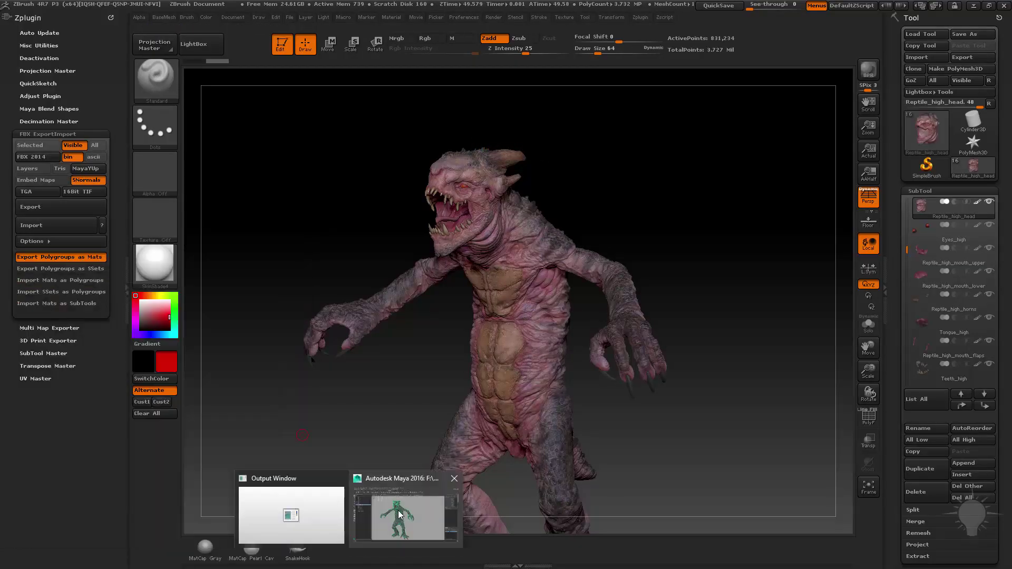
pyautogui.click(399, 515)
pyautogui.keyDown('shift'); pyautogui.click(72, 221); pyautogui.keyUp('shift')
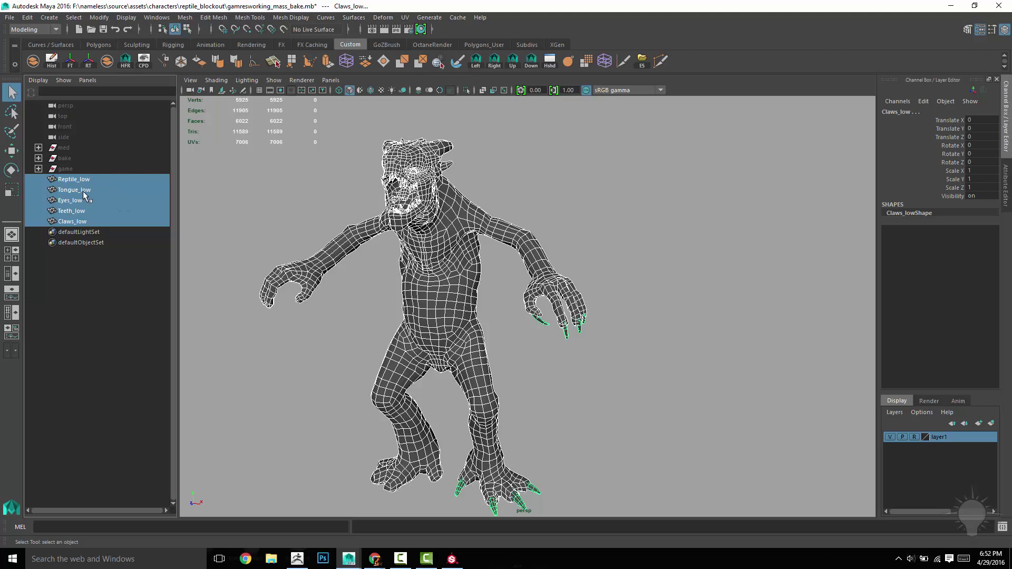
# Try grouping the five low-poly meshes, then unparent them and delete the empty group
pyautogui.hotkey('ctrl', 'g')
pyautogui.click(38, 179)
pyautogui.click(81, 190)
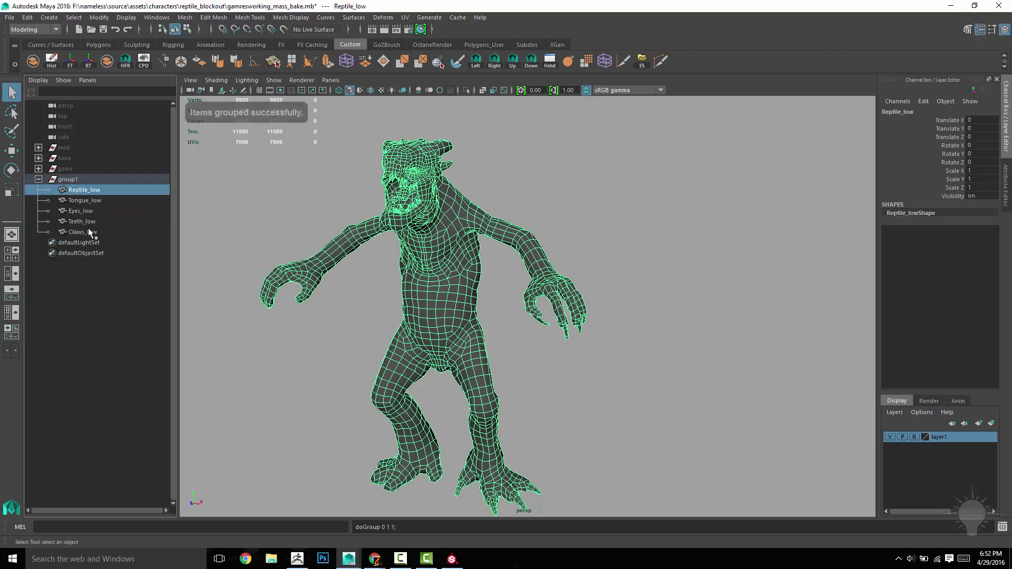
pyautogui.keyDown('shift'); pyautogui.click(89, 233); pyautogui.keyUp('shift')
pyautogui.hotkey('shift', 'p')
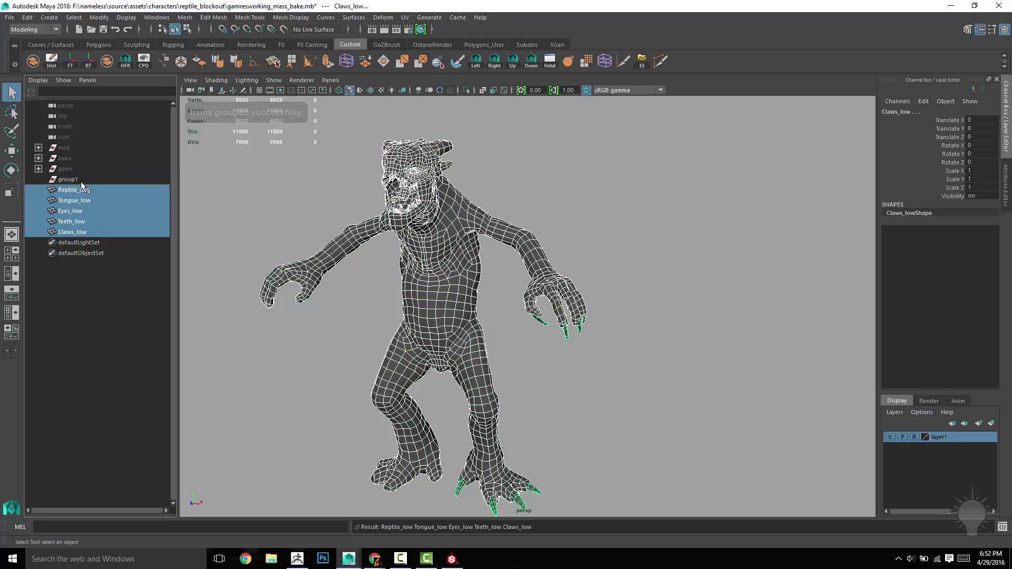
pyautogui.click(78, 178)
pyautogui.press('Delete')
# Reselect the meshes from Reptile_low to Claws_low and set the FBX file version to FBX 2014/2015 in the export selection preset
pyautogui.click(79, 179)
pyautogui.keyDown('shift'); pyautogui.click(81, 223); pyautogui.keyUp('shift')
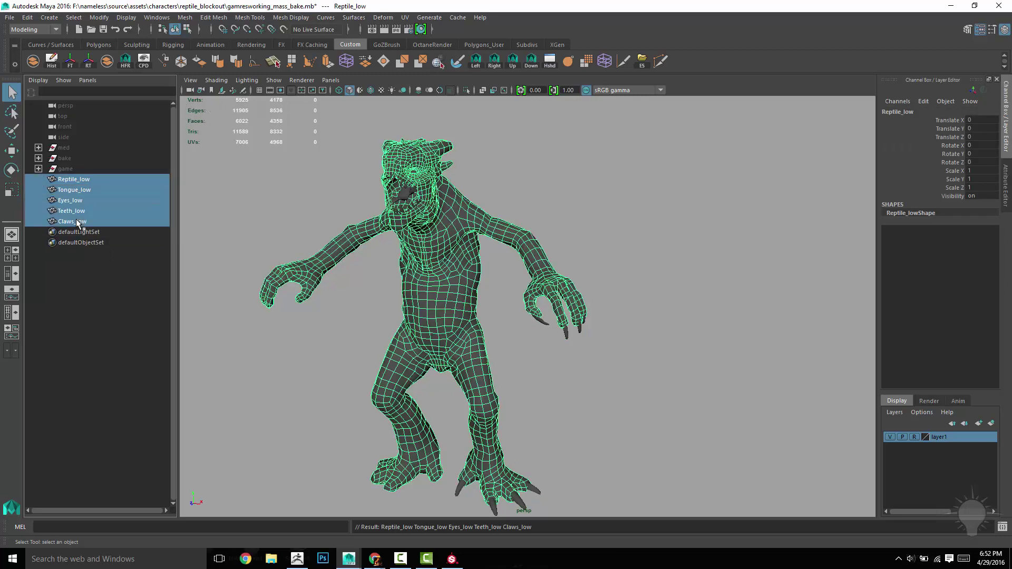
pyautogui.click(10, 17)
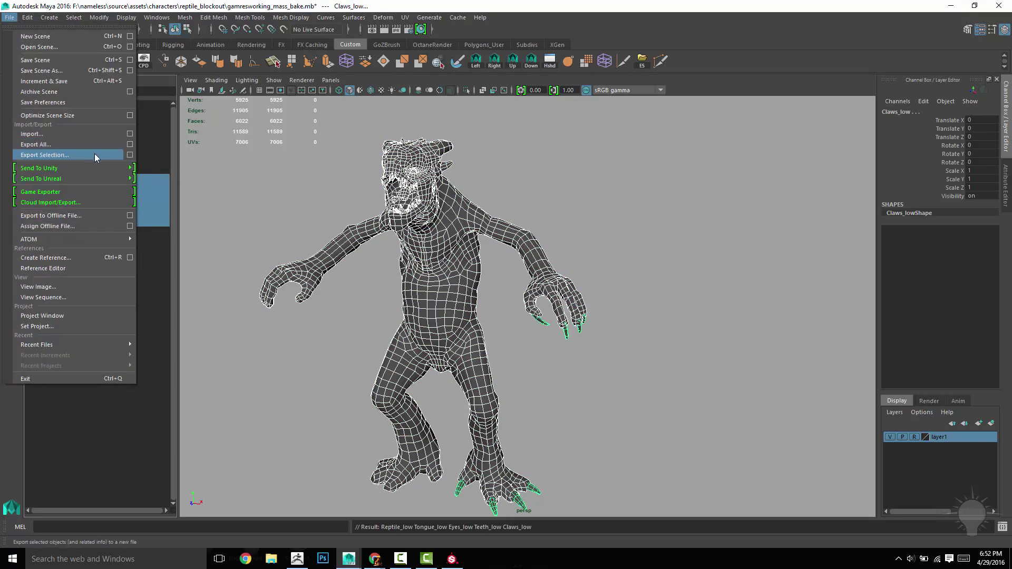
pyautogui.click(130, 155)
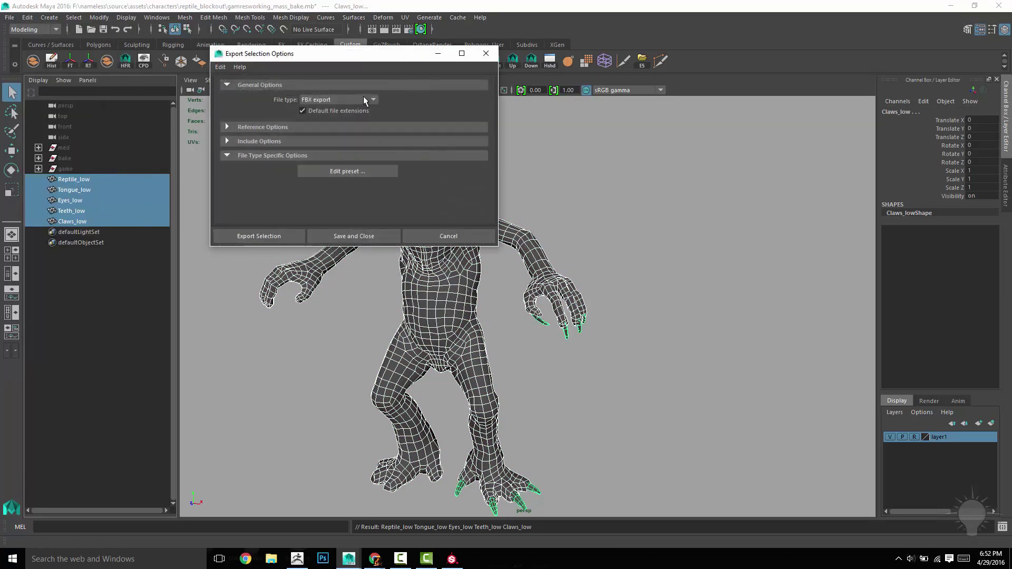
pyautogui.click(328, 174)
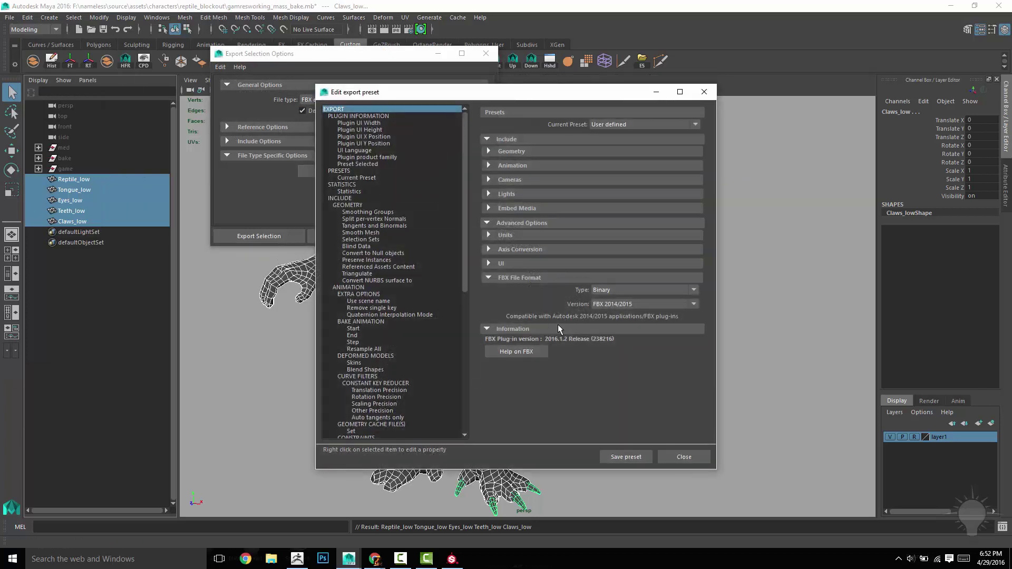
pyautogui.click(628, 305)
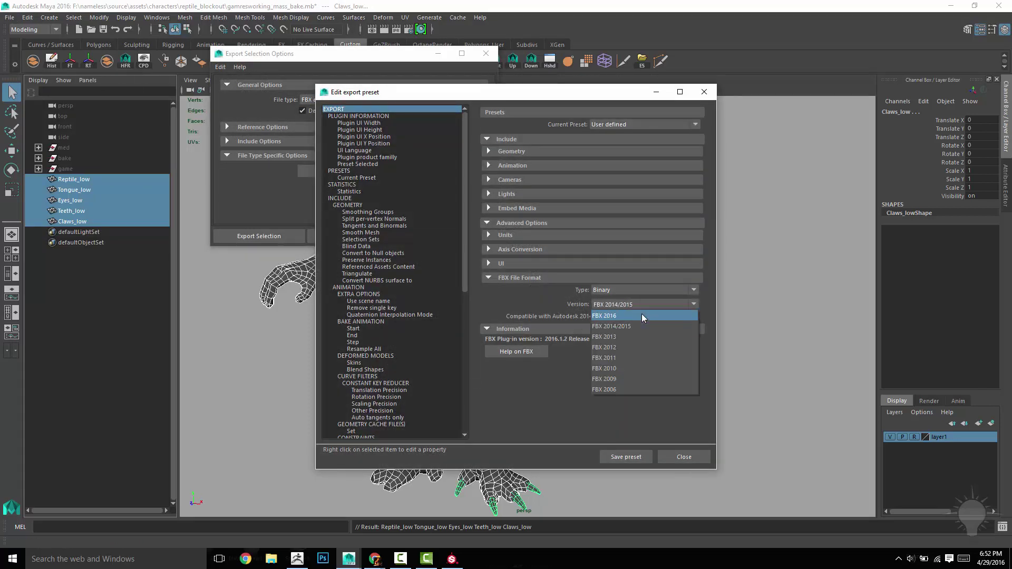
pyautogui.click(638, 326)
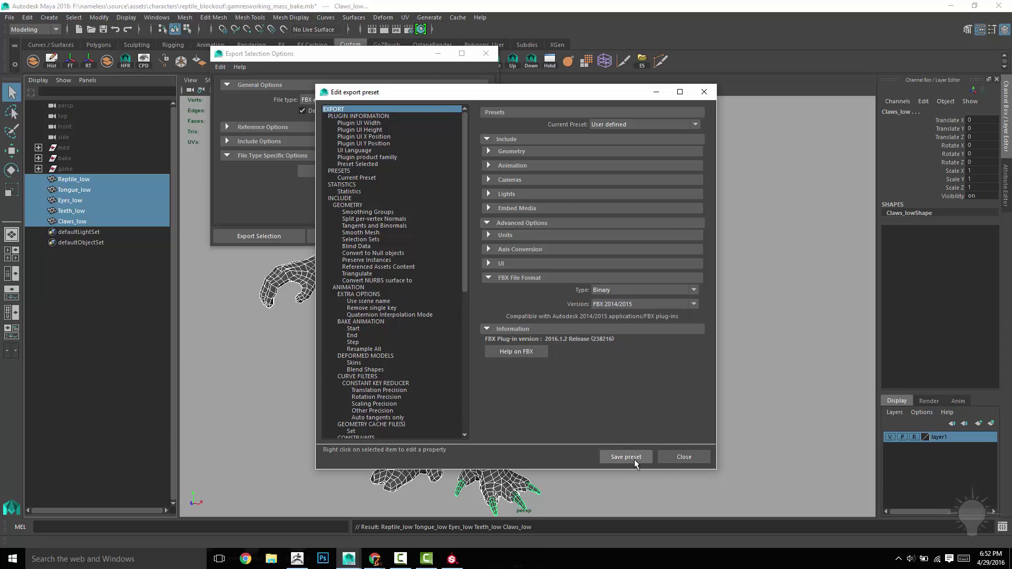
pyautogui.click(684, 457)
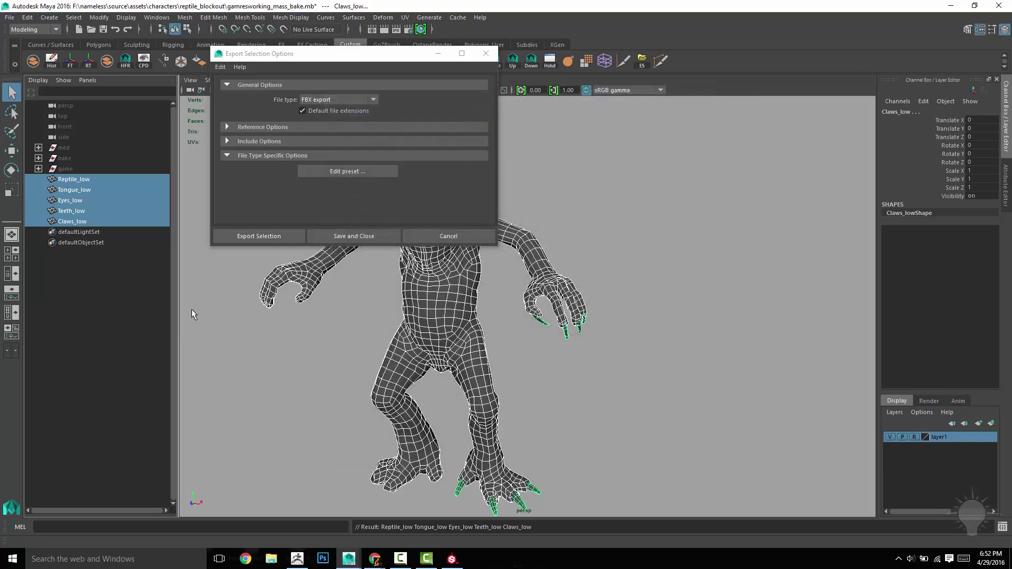
# Export the selected low-poly meshes over creature_low.fbx in the bake_all folder
pyautogui.click(258, 237)
pyautogui.doubleClick(179, 154)
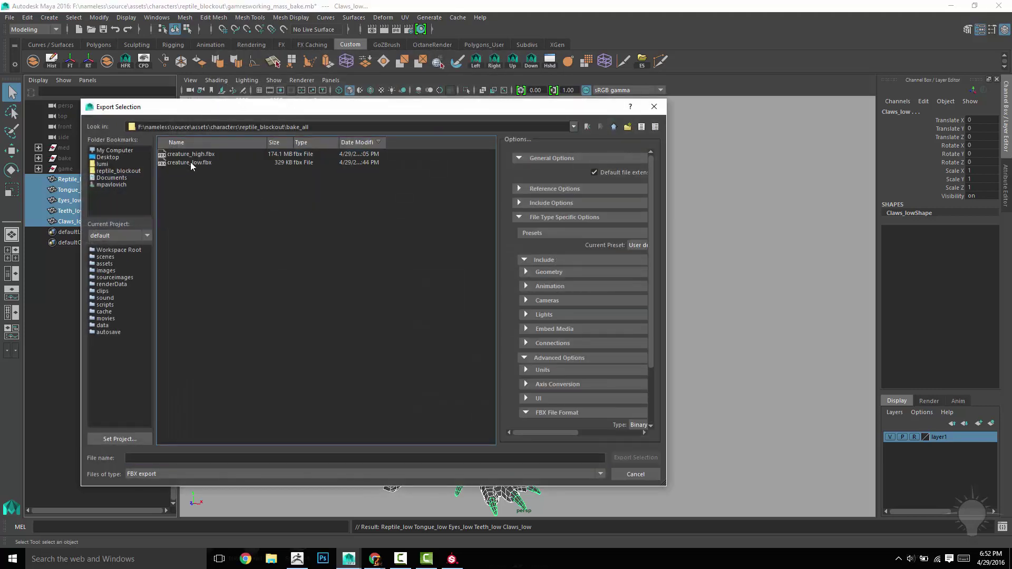
pyautogui.click(190, 163)
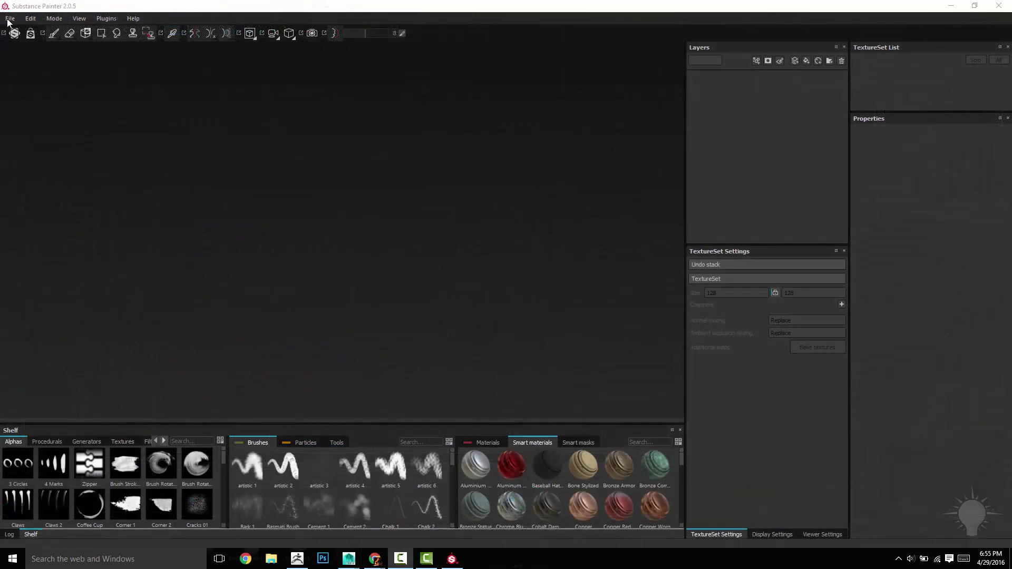
# Start a new project in Substance Painter with creature_low.fbx as its mesh
pyautogui.click(10, 18)
pyautogui.click(22, 31)
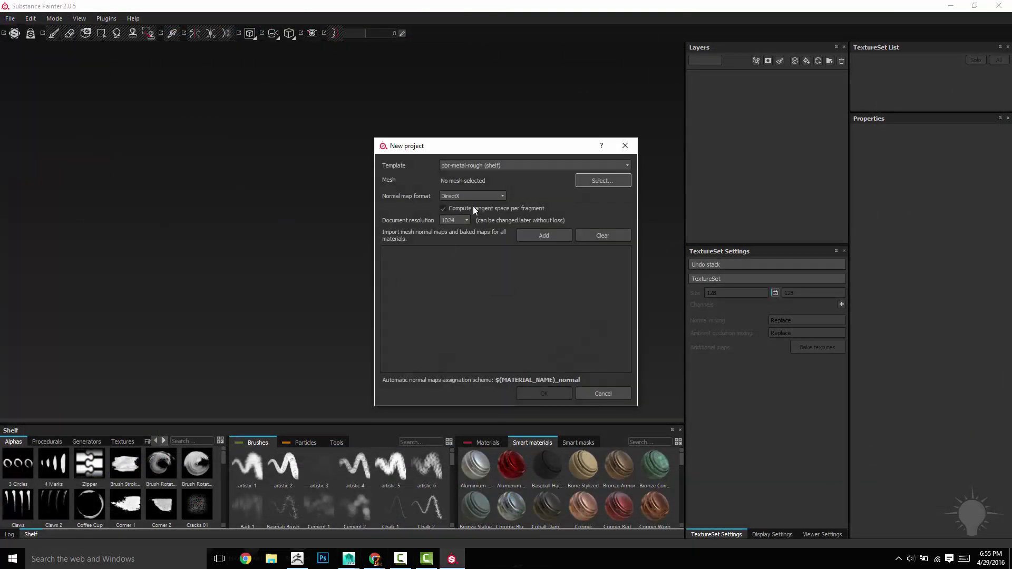
pyautogui.click(584, 182)
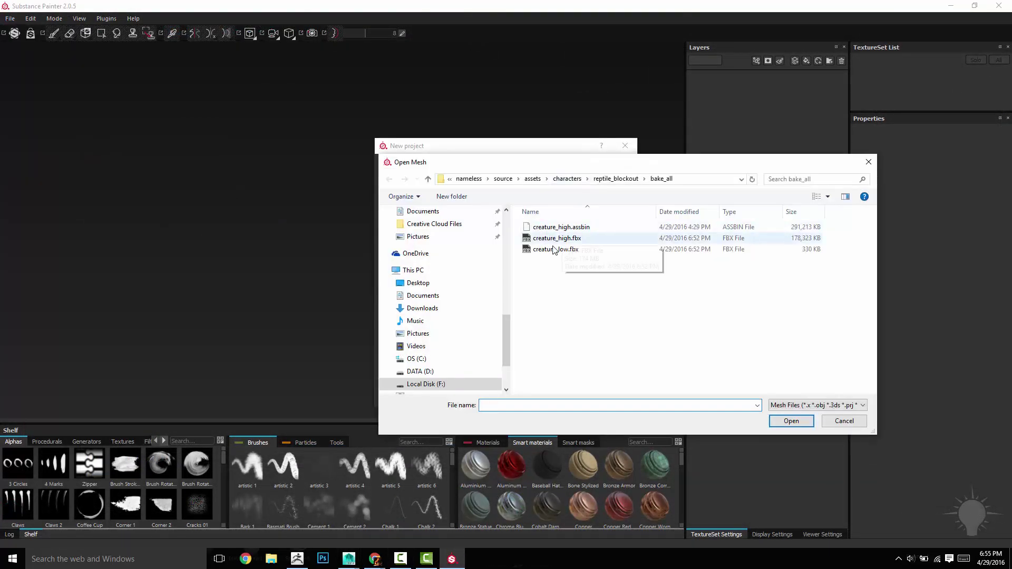
pyautogui.doubleClick(549, 252)
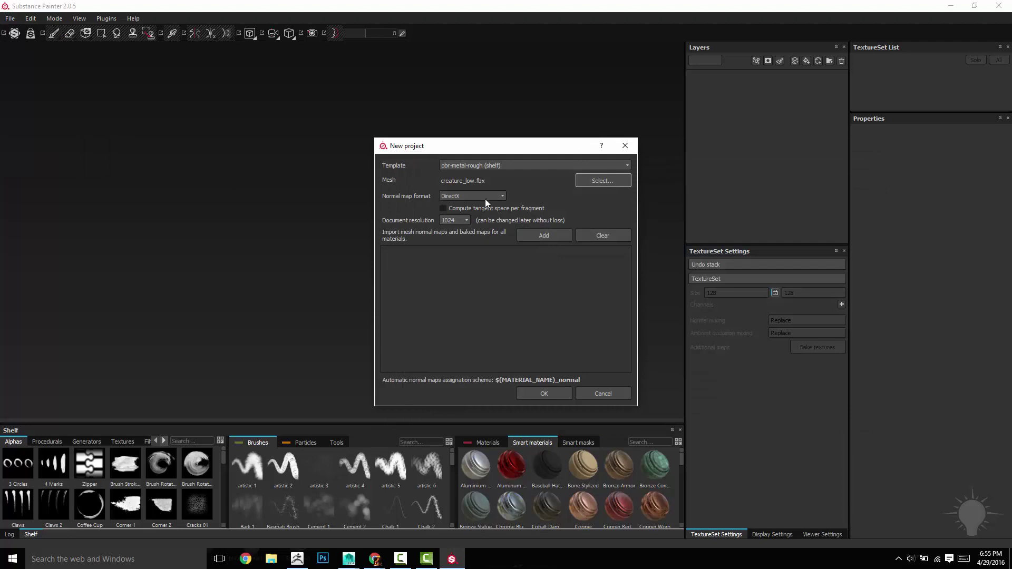
# Set the project's document resolution to 2048 and create it without importing any baked maps
pyautogui.click(469, 220)
pyautogui.click(457, 256)
pyautogui.click(530, 237)
pyautogui.click(843, 421)
pyautogui.click(545, 391)
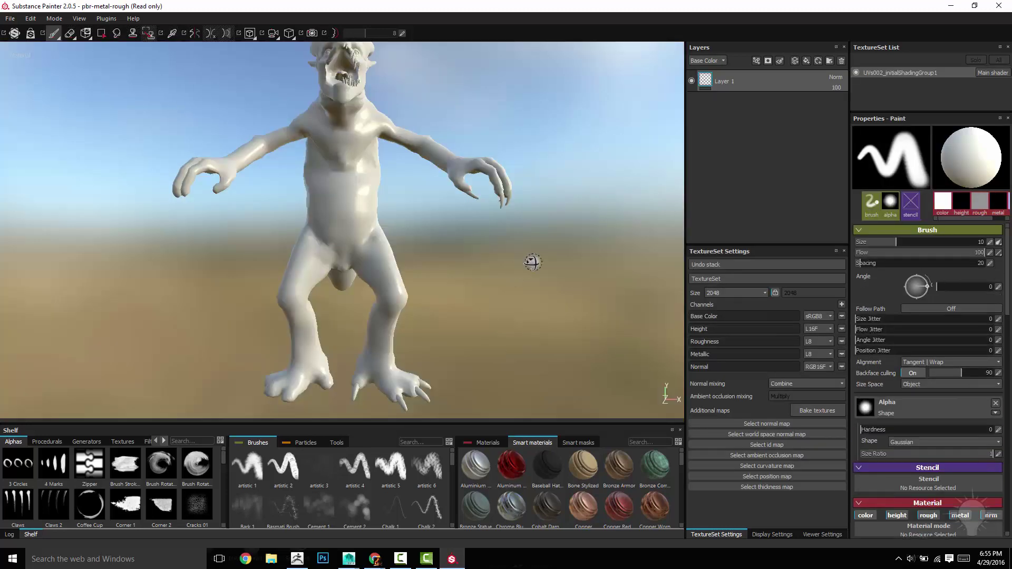
# Open the texture baking settings and set the match method to By Mesh Name
pyautogui.keyDown('alt'); pyautogui.moveTo(532, 264); pyautogui.dragTo(513, 297); pyautogui.keyUp('alt')
pyautogui.click(830, 412)
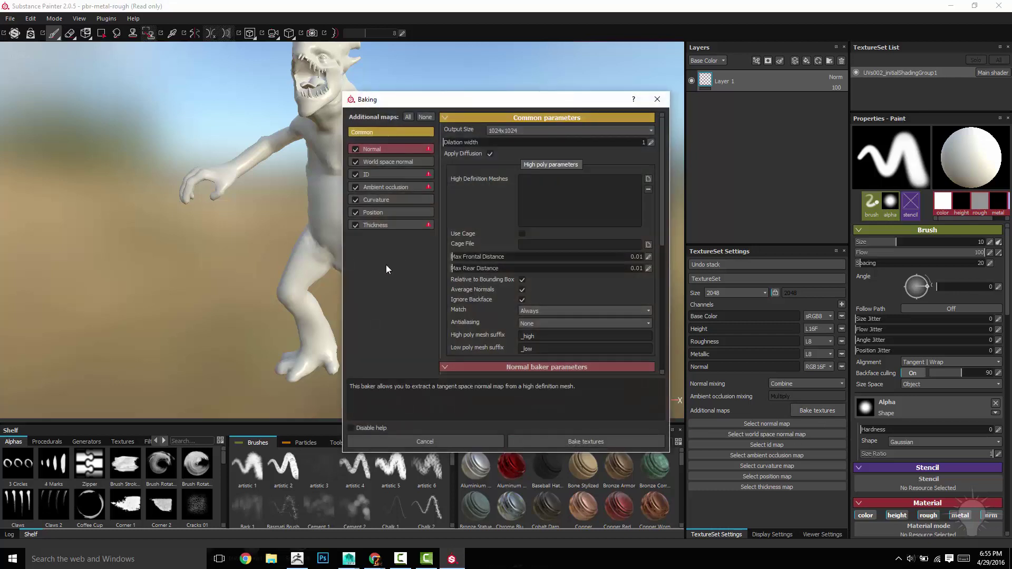
pyautogui.click(537, 310)
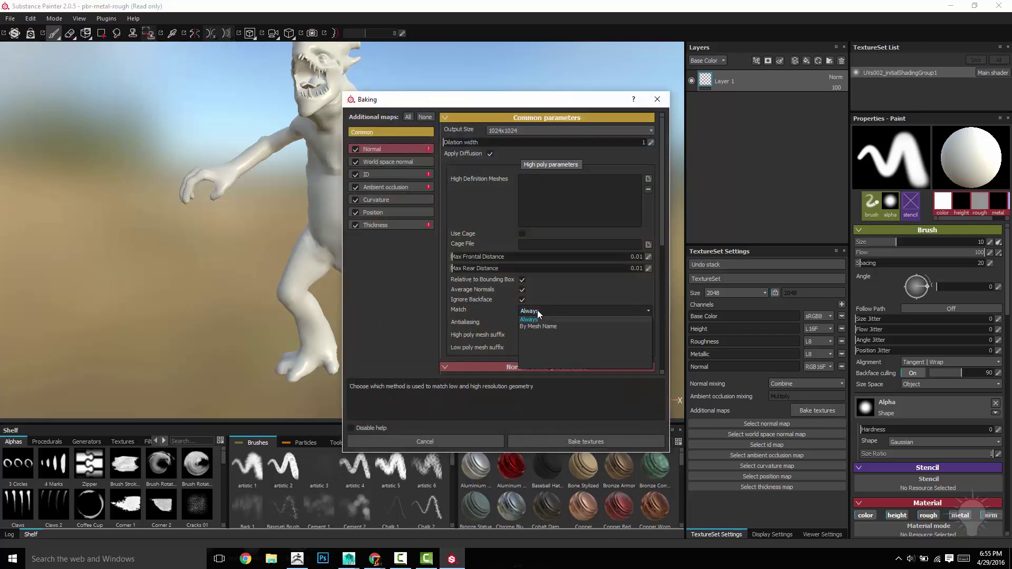
pyautogui.click(537, 326)
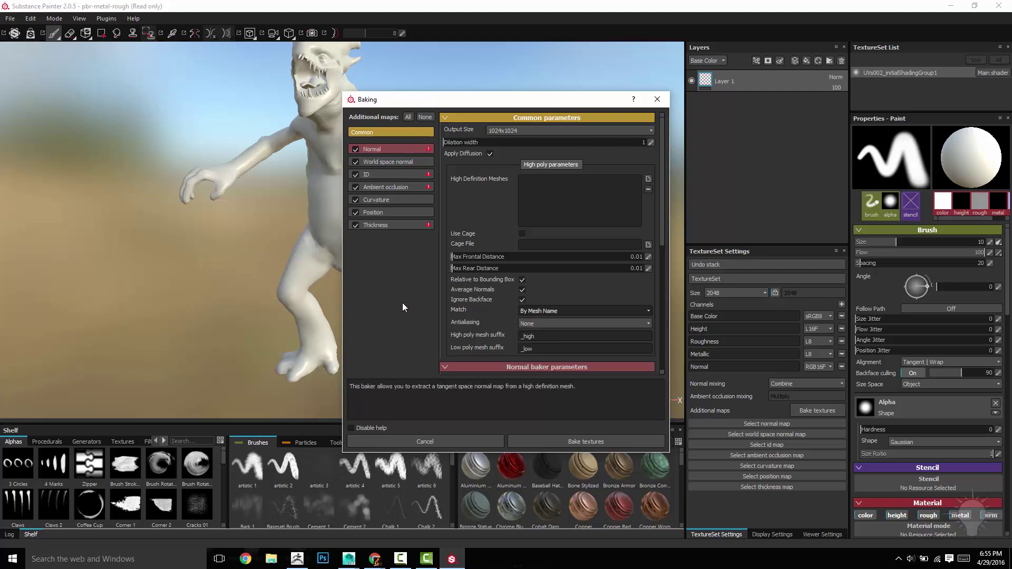
# Switch to Maya, start a new scene without saving the current one, and import creature_low.fbx
pyautogui.click(390, 530)
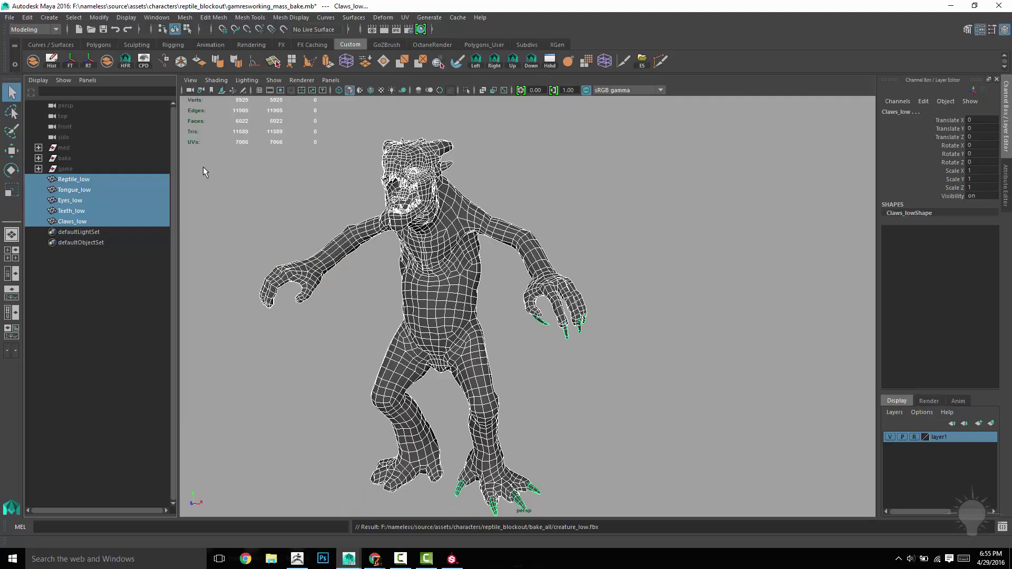
pyautogui.click(10, 18)
pyautogui.click(24, 25)
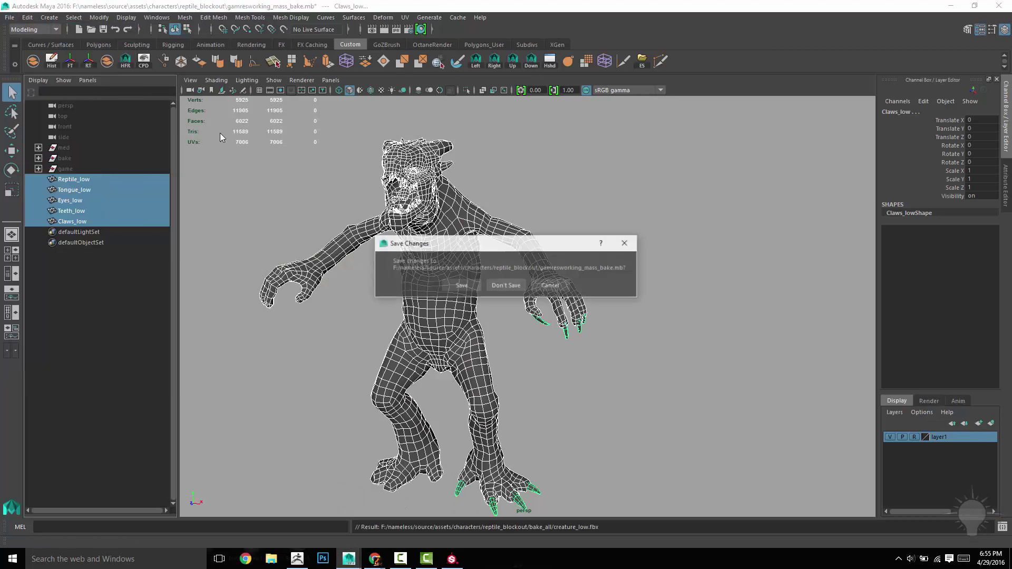
pyautogui.click(506, 286)
pyautogui.click(9, 17)
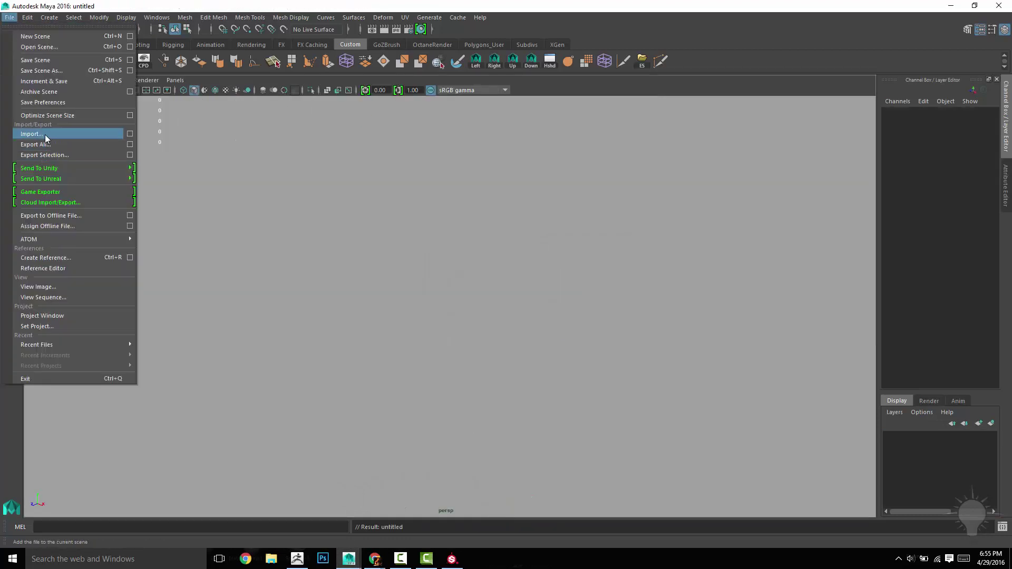
pyautogui.click(45, 135)
pyautogui.doubleClick(190, 154)
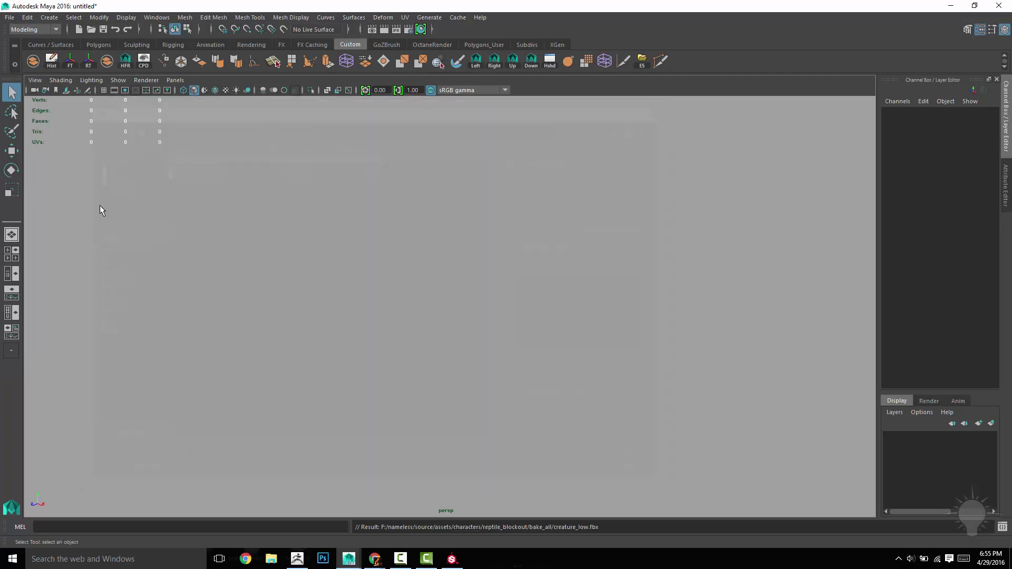
# List the imported scene objects and examine the meshes from Reptile_low to Claws_low one by one
pyautogui.click(11, 273)
pyautogui.click(78, 148)
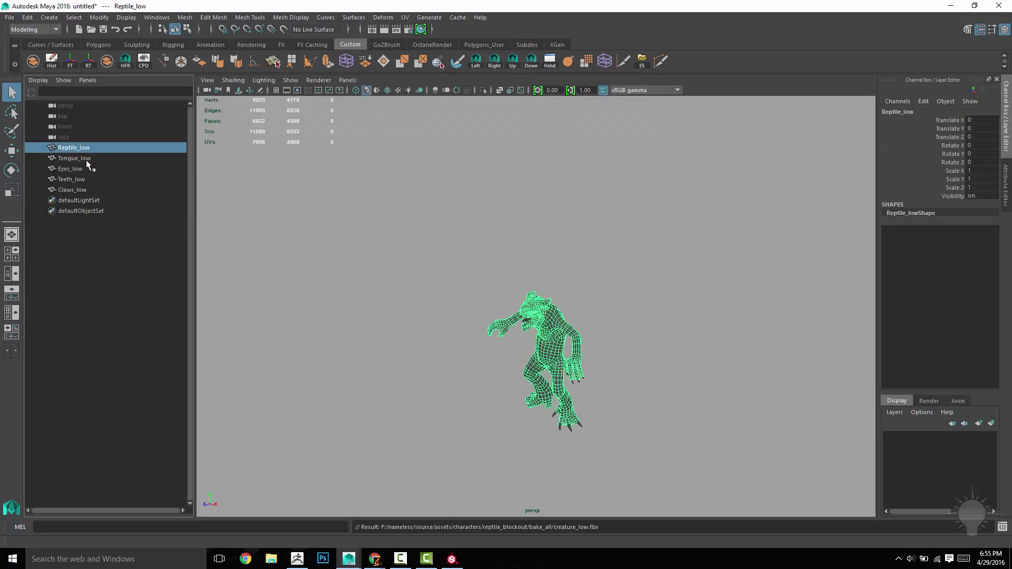
pyautogui.click(79, 158)
pyautogui.click(78, 169)
pyautogui.click(79, 180)
pyautogui.click(81, 190)
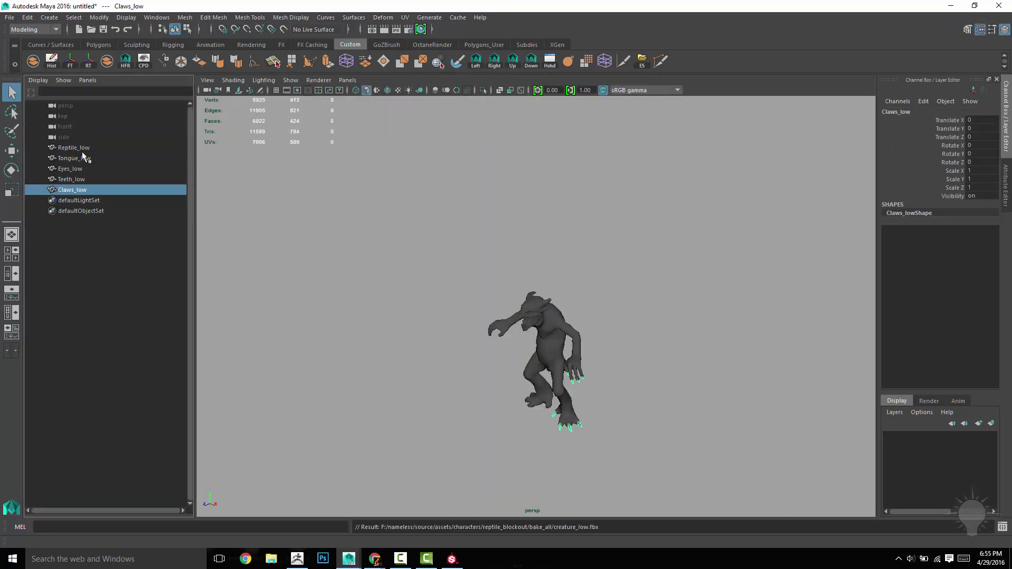
# Return to Substance Painter and choose Vertex Color as the ID baker's color source
pyautogui.click(452, 559)
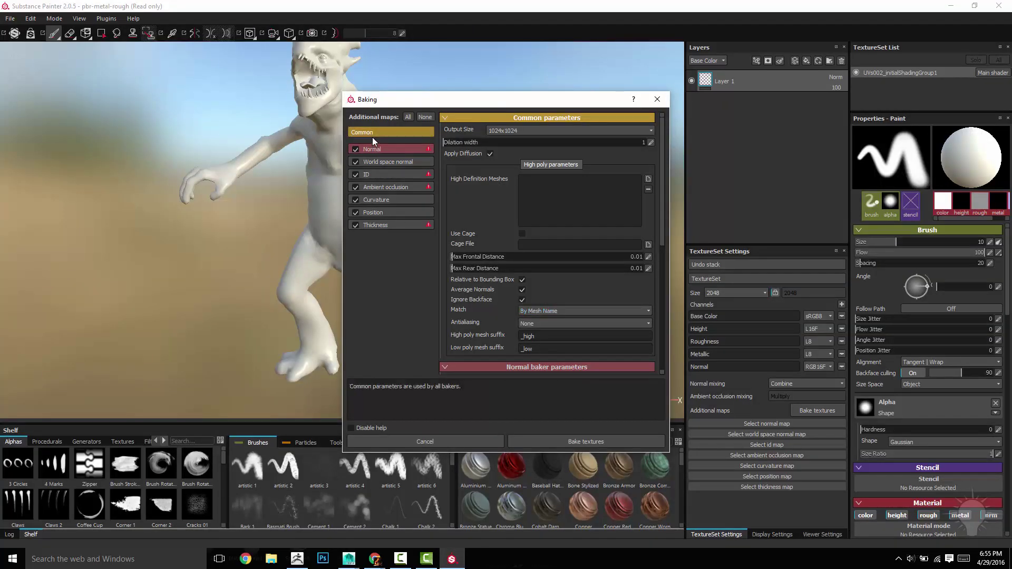
pyautogui.click(369, 173)
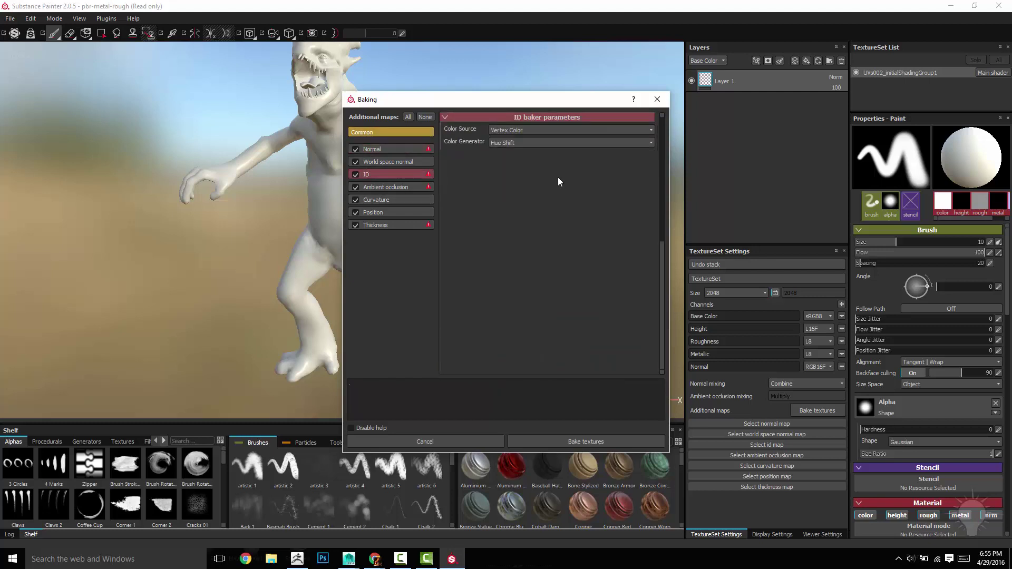
pyautogui.click(506, 132)
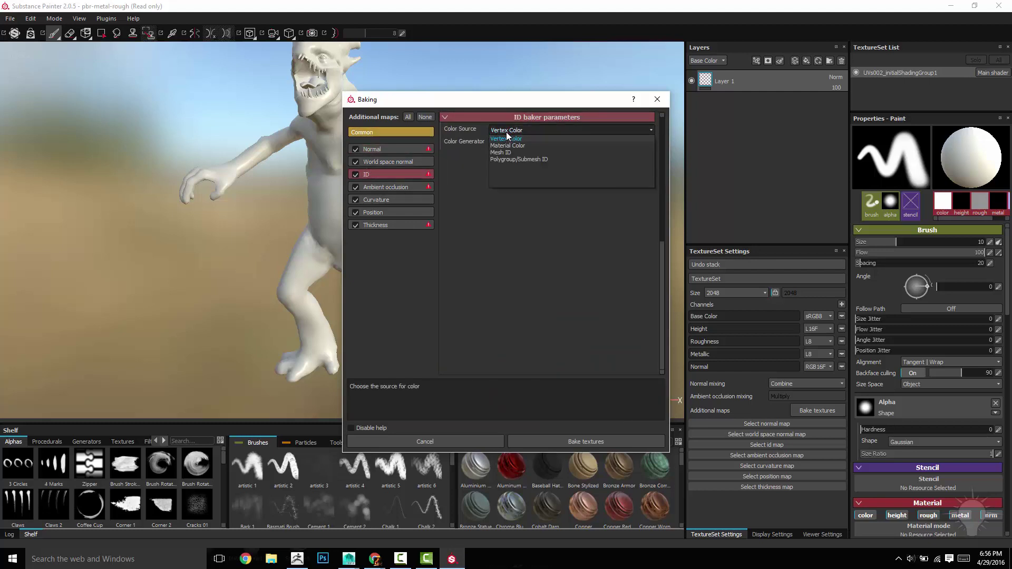
pyautogui.click(529, 137)
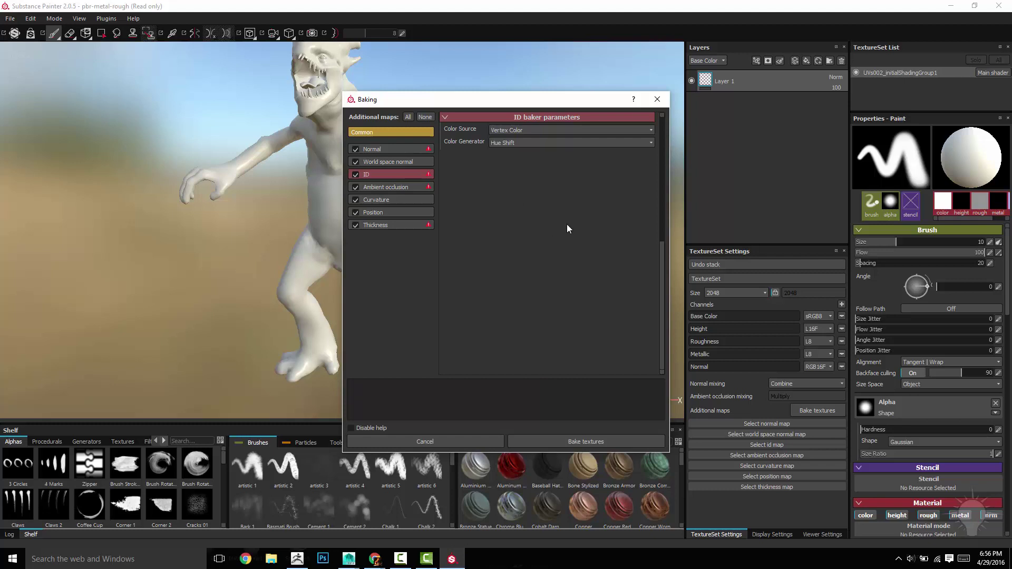
# Set the common bake output size to 2048x2048
pyautogui.click(378, 133)
pyautogui.click(529, 131)
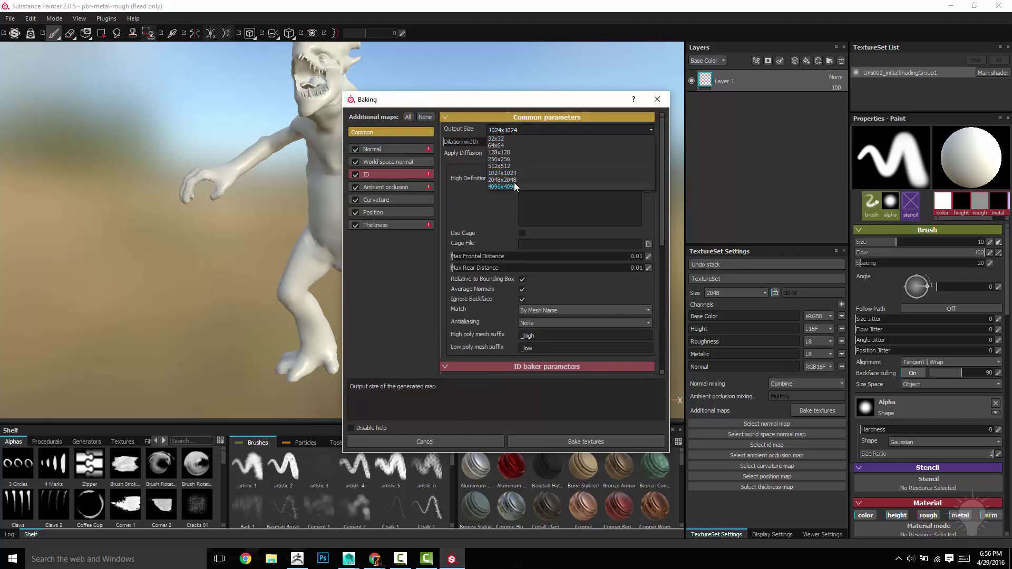
pyautogui.click(523, 179)
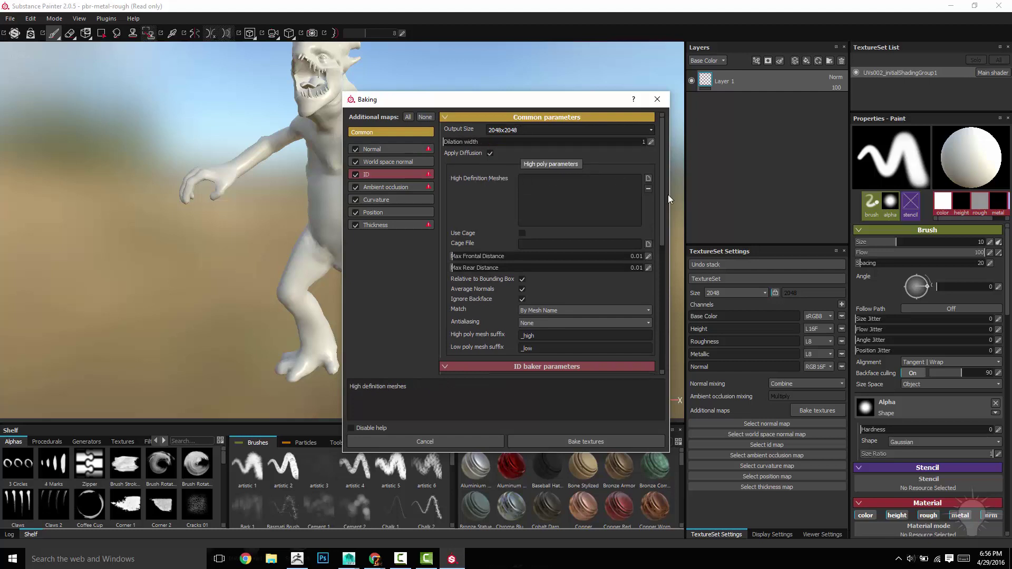
# Load creature_high.fbx from the bake_all folder as the high definition mesh and bake the textures
pyautogui.click(648, 178)
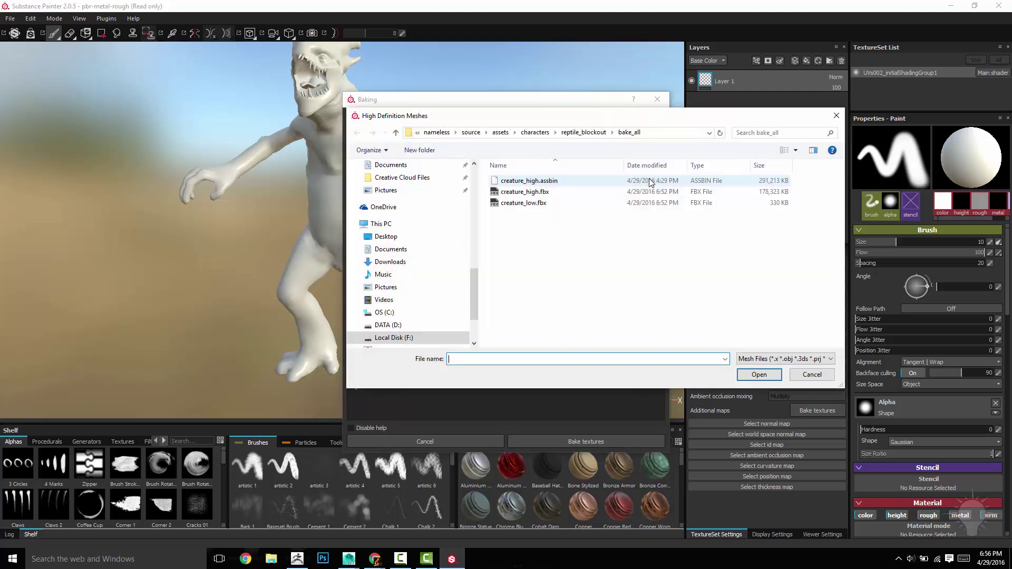
pyautogui.doubleClick(522, 191)
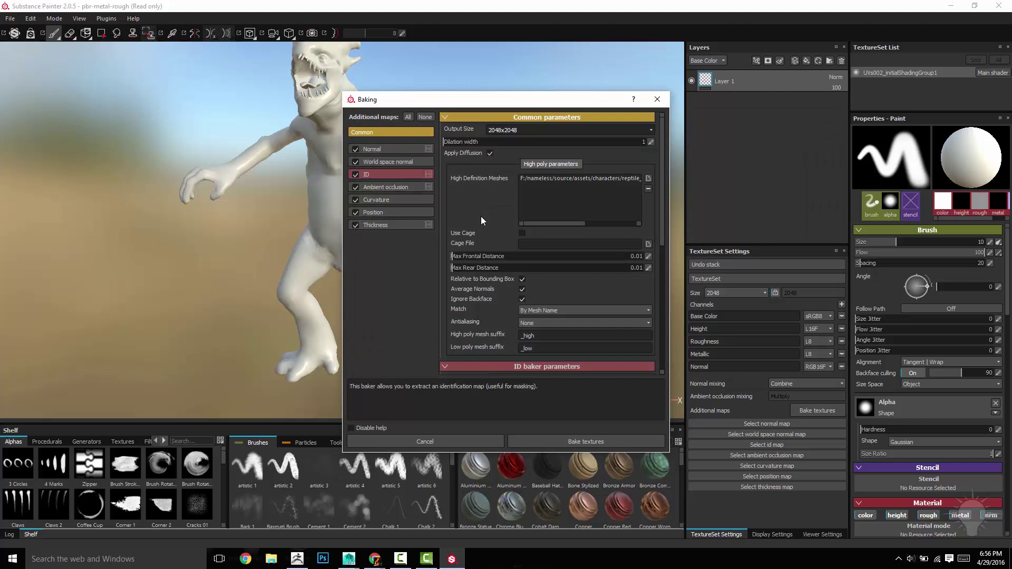
pyautogui.click(571, 442)
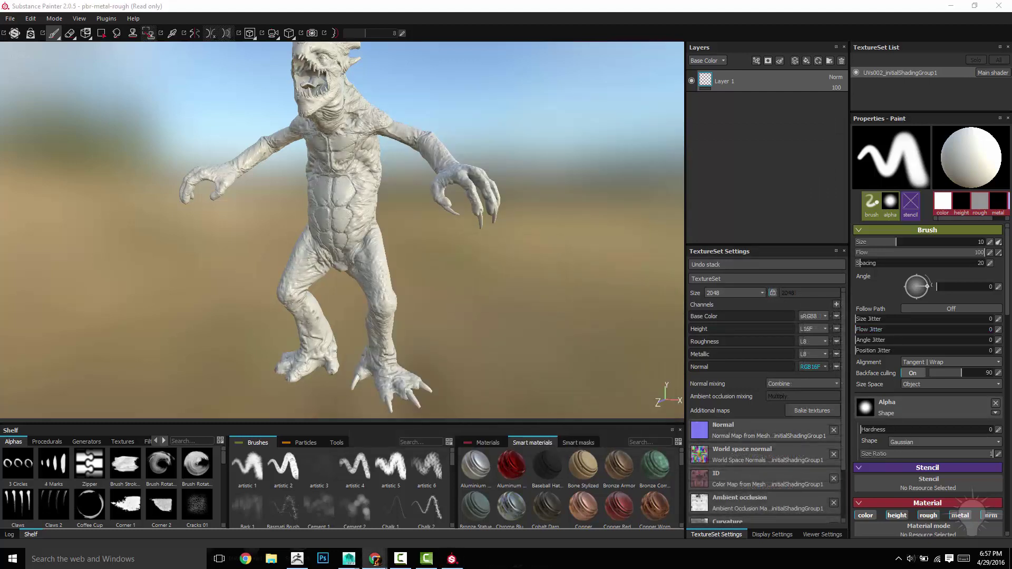
pyautogui.moveTo(617, 245)
pyautogui.keyDown('alt'); pyautogui.mouseDown()
pyautogui.moveTo(465, 229)
pyautogui.moveTo(489, 258)
pyautogui.moveTo(543, 275)
pyautogui.mouseUp(); pyautogui.keyUp('alt')
pyautogui.press('m')
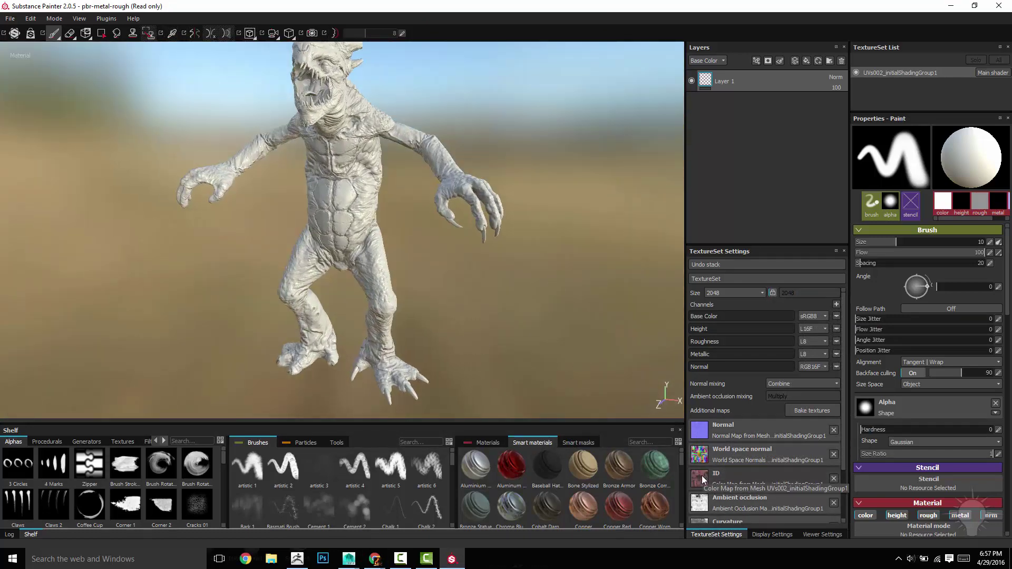
# Find the baked ID color map among the shelf textures and export it to the bake_all folder
pyautogui.click(117, 445)
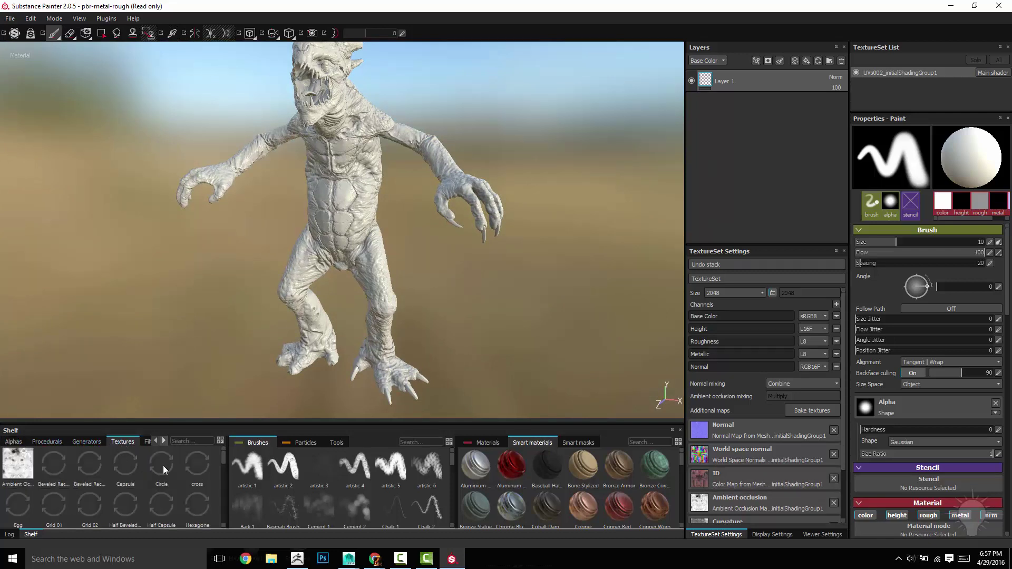
pyautogui.click(203, 441)
pyautogui.write('id')
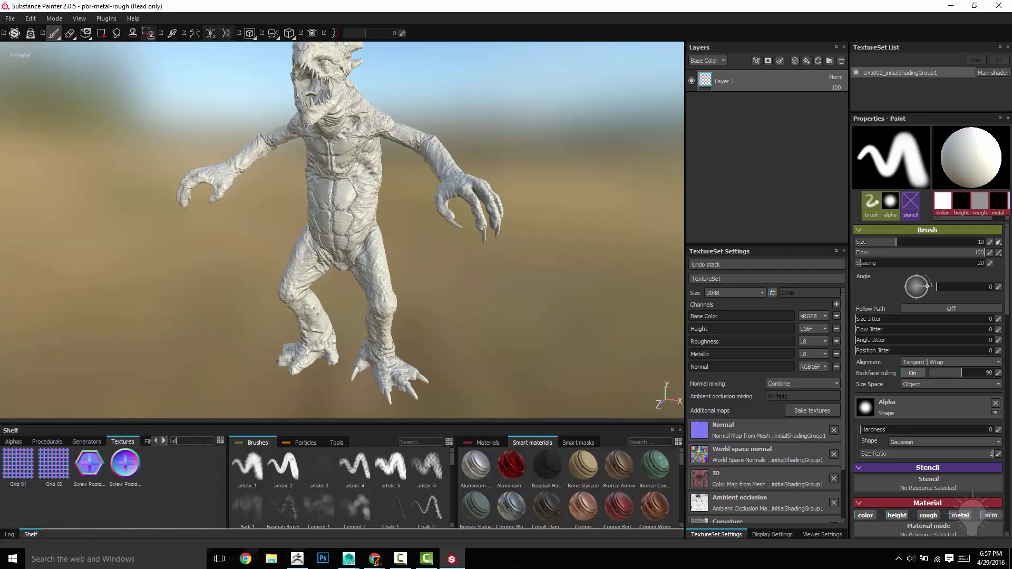
pyautogui.press('BackSpace')
pyautogui.press('BackSpace')
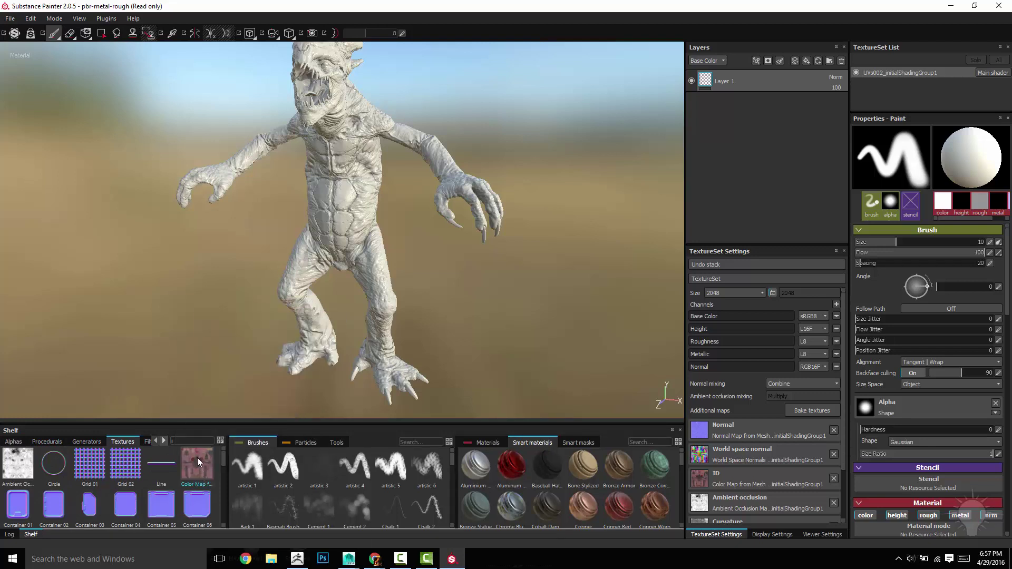
pyautogui.rightClick(198, 462)
pyautogui.click(216, 520)
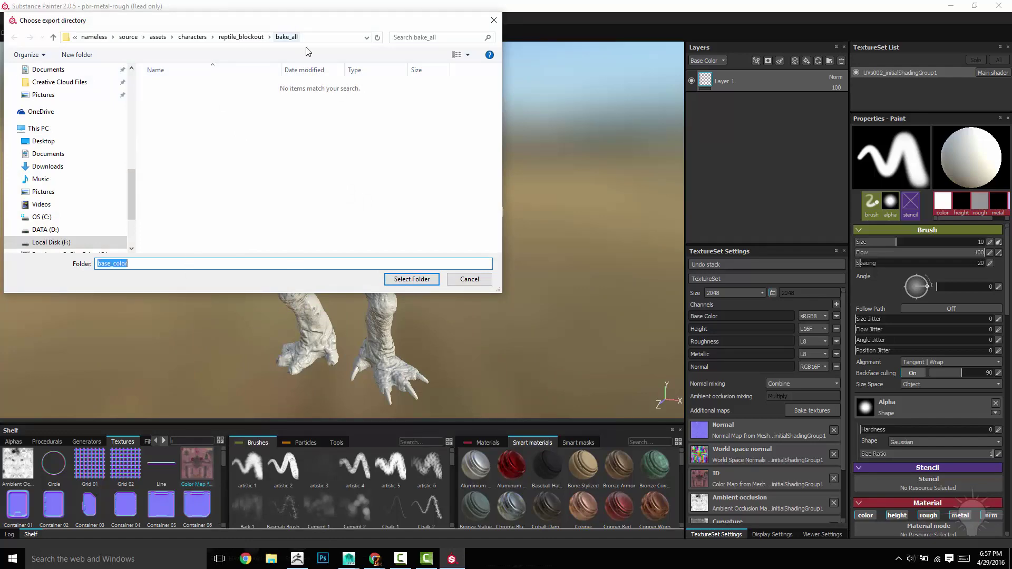
pyautogui.click(411, 279)
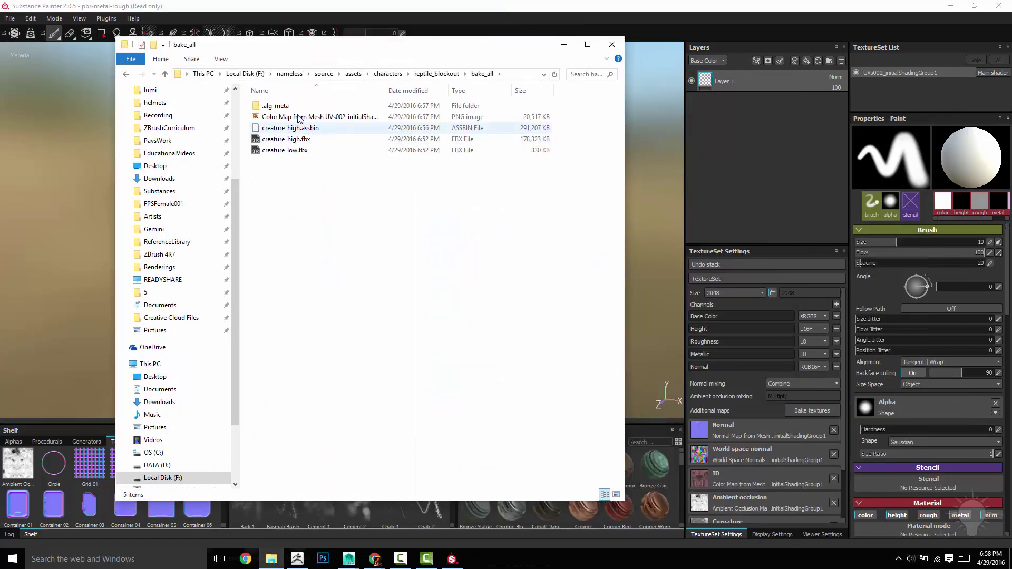
# Rename the exported color map in the bake_all folder as base_polypaint.png and move the folder window aside
pyautogui.doubleClick(317, 117)
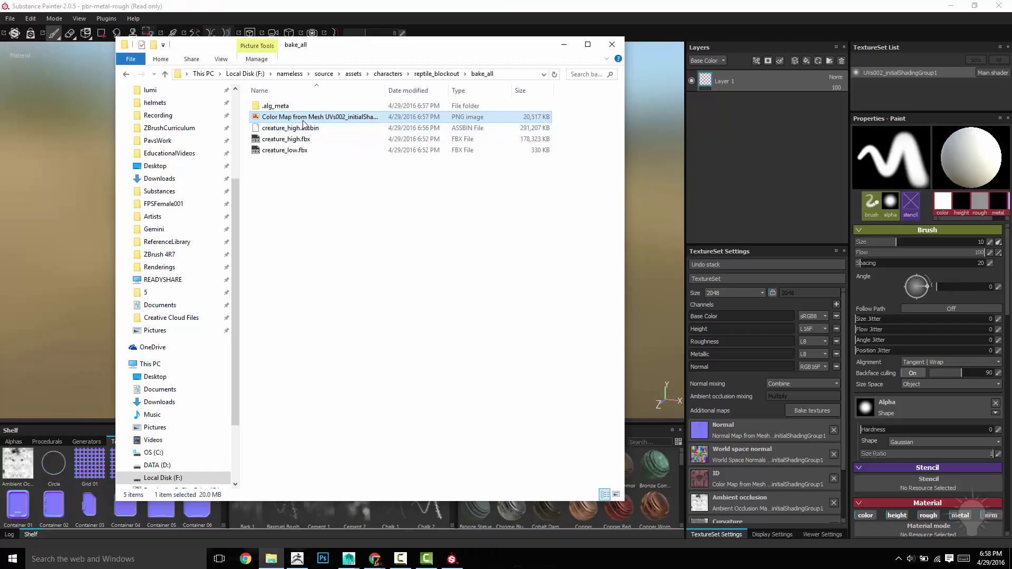
pyautogui.rightClick(367, 117)
pyautogui.click(342, 371)
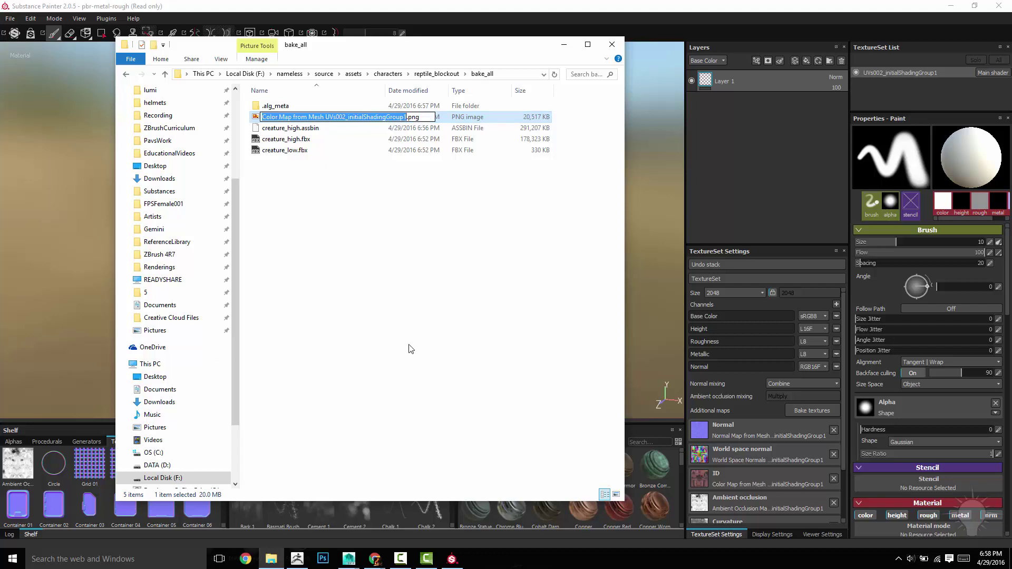
pyautogui.write('base_polypaint')
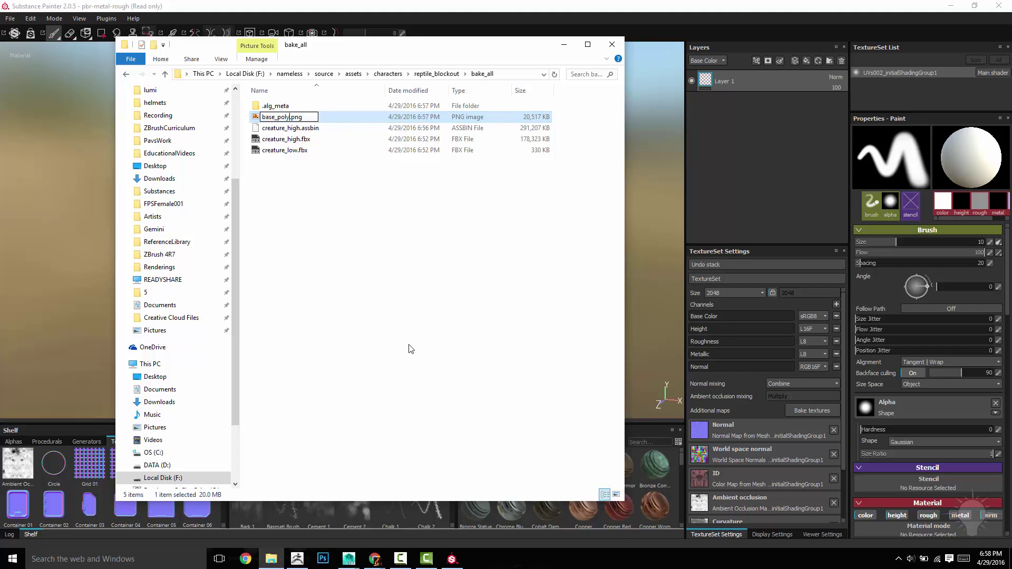
pyautogui.press('Return')
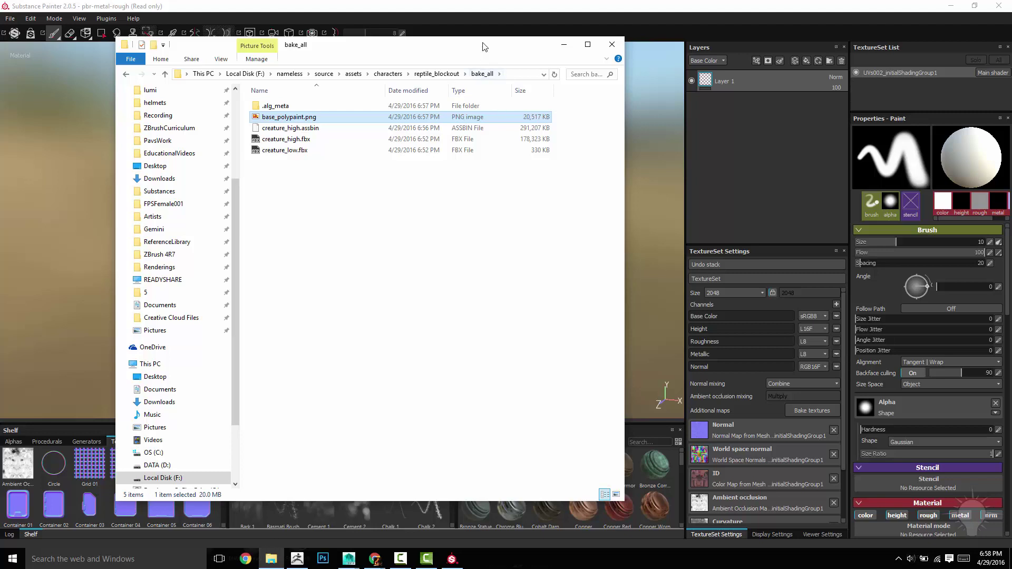
pyautogui.moveTo(442, 48); pyautogui.dragTo(0, 91)
# Reopen the baking settings and exclude every additional map except ID from the bake
pyautogui.click(814, 410)
pyautogui.click(354, 150)
pyautogui.click(355, 161)
pyautogui.click(355, 187)
pyautogui.click(356, 200)
pyautogui.click(355, 212)
pyautogui.click(355, 225)
# Set the ID baker's color source to Material Color
pyautogui.click(375, 176)
pyautogui.click(527, 132)
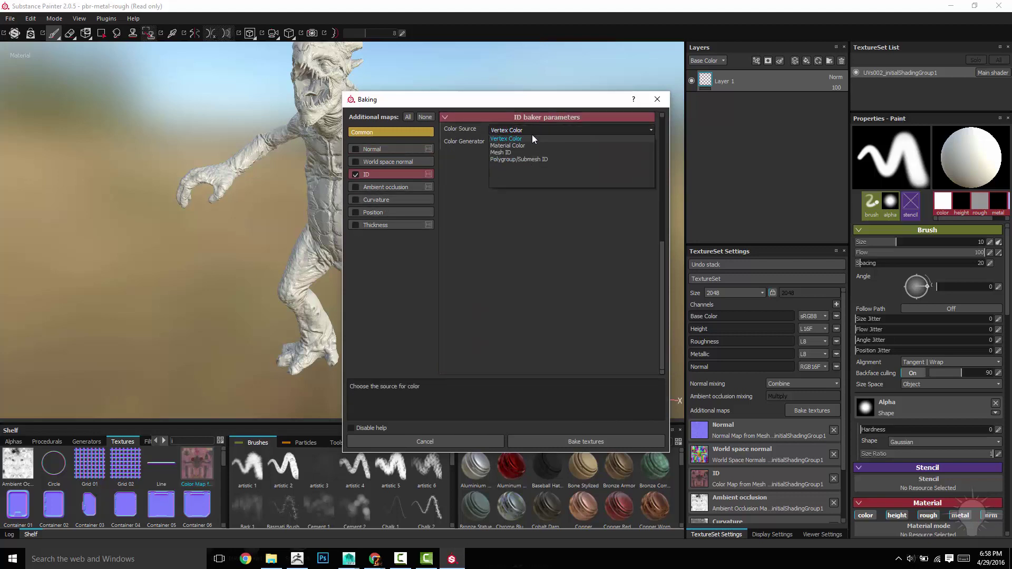
pyautogui.click(531, 145)
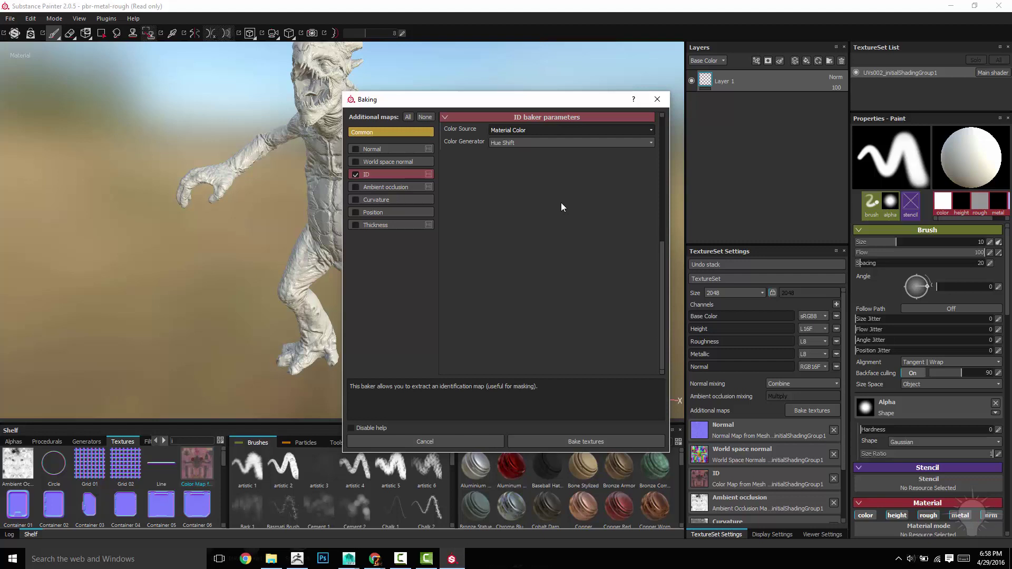
# Check the Export Polygroups as Mats option in ZBrush, and bake the ID map back in Substance Painter
pyautogui.click(298, 558)
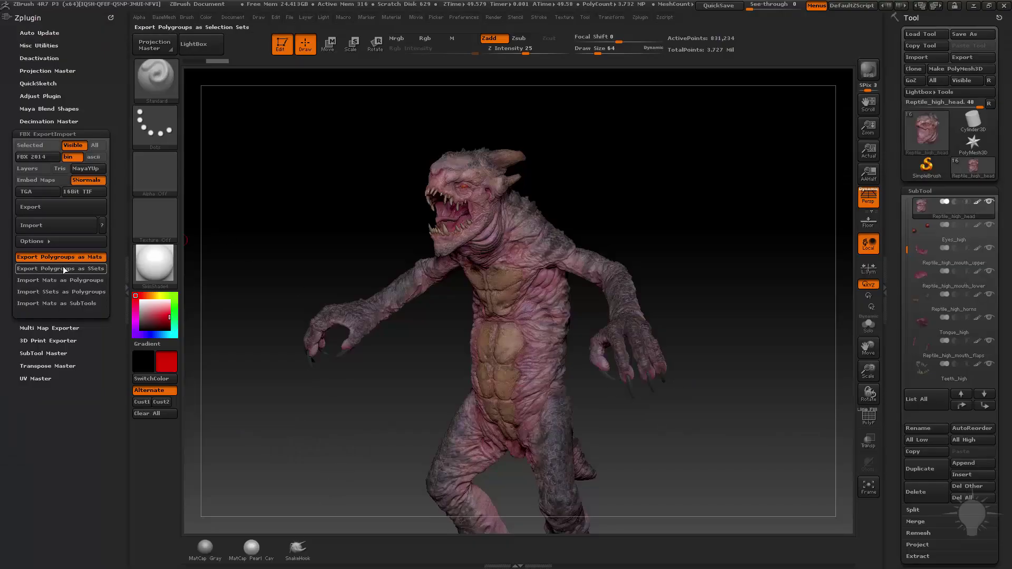
pyautogui.click(973, 5)
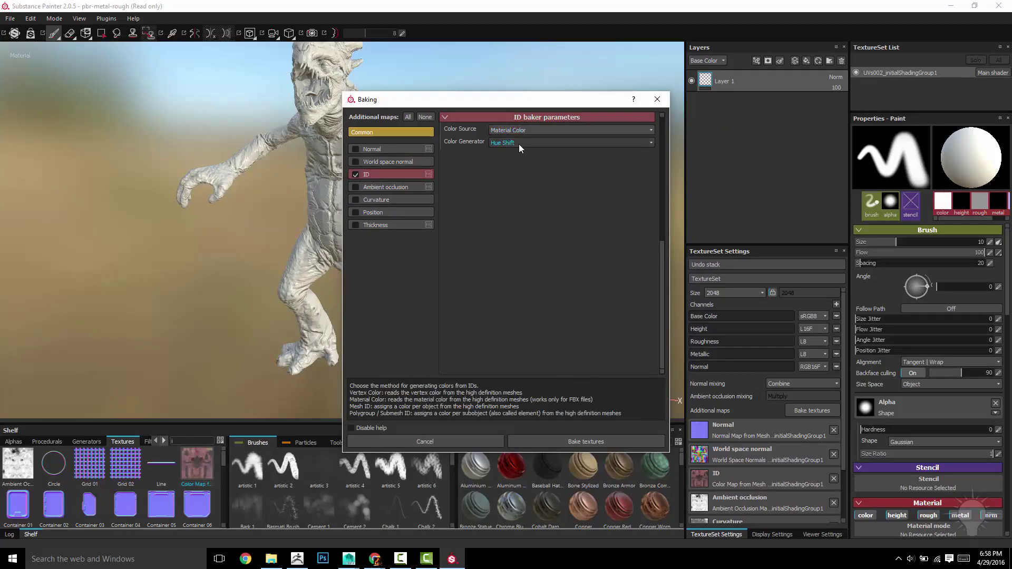
pyautogui.click(558, 440)
# Add a fill layer with the rebaked ID color map as its base color and set its UV scale to 1
pyautogui.moveTo(194, 470)
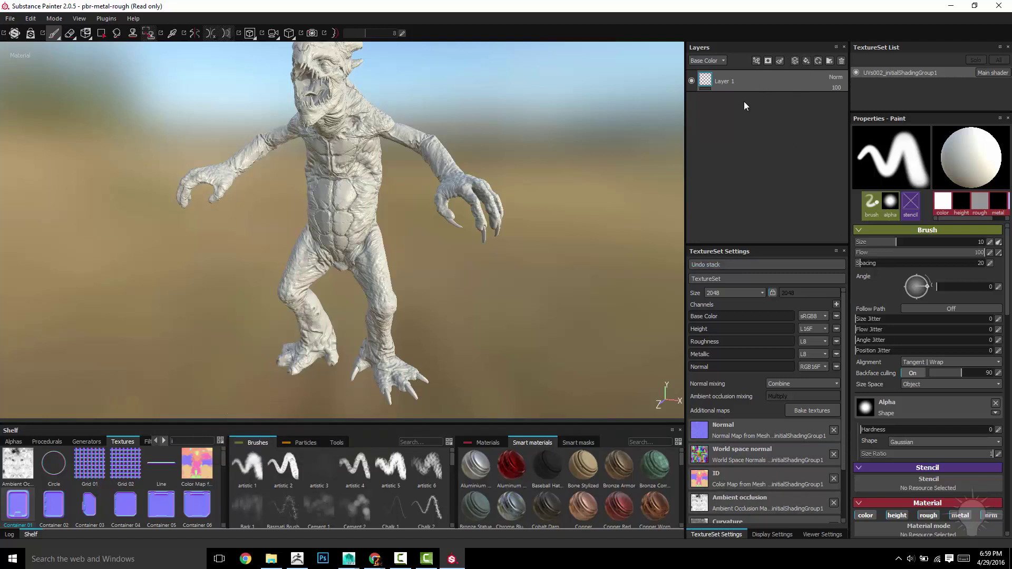
pyautogui.moveTo(206, 465); pyautogui.dragTo(938, 289)
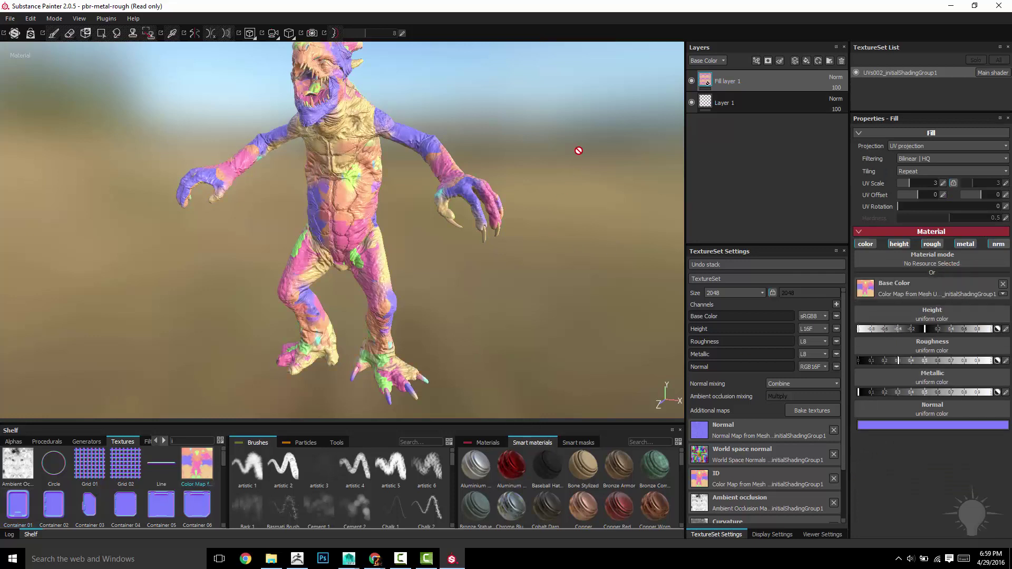
pyautogui.click(943, 182)
pyautogui.write('1')
pyautogui.press('Return')
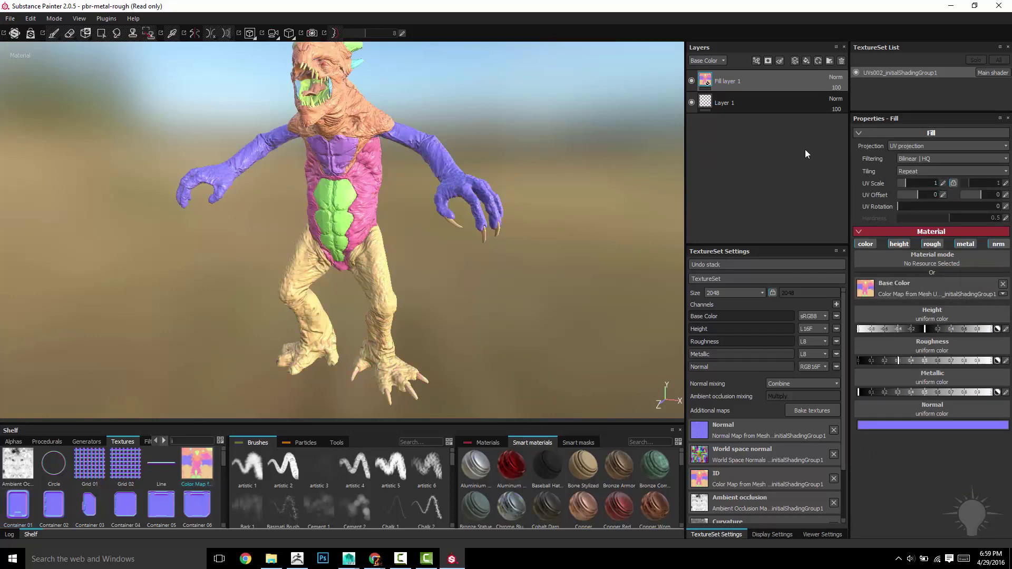
pyautogui.keyDown('alt'); pyautogui.moveTo(586, 148); pyautogui.dragTo(570, 206); pyautogui.keyUp('alt')
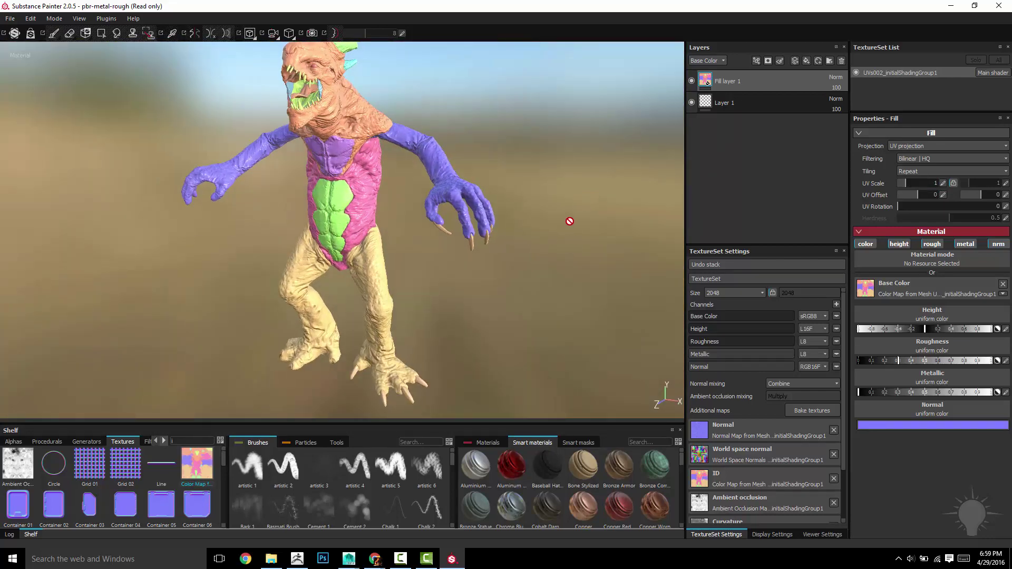
# Import base_polypaint.png from the bake_all folder as a texture into the project pbr-metal-rough
pyautogui.click(271, 559)
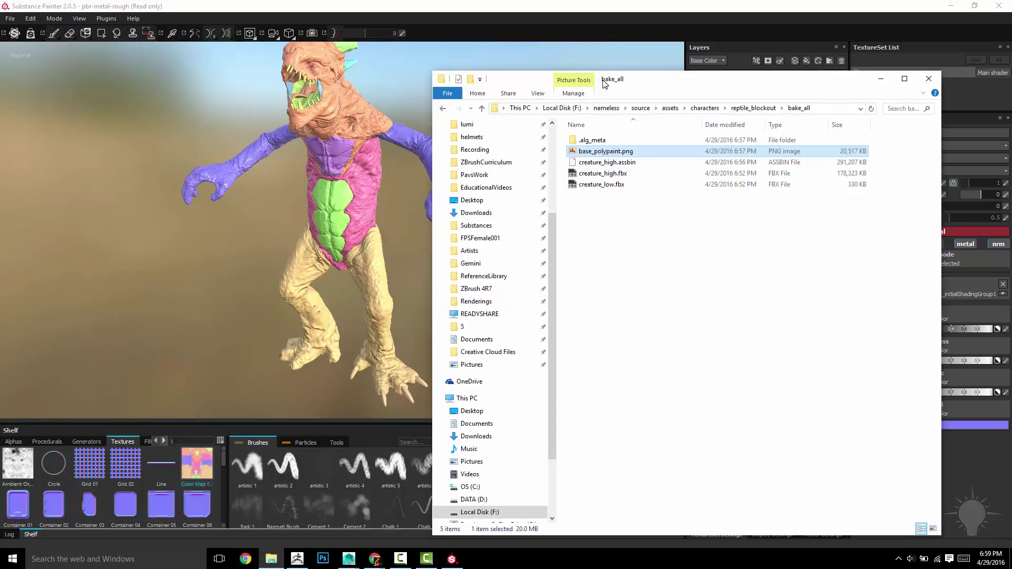
pyautogui.moveTo(615, 155); pyautogui.dragTo(134, 479)
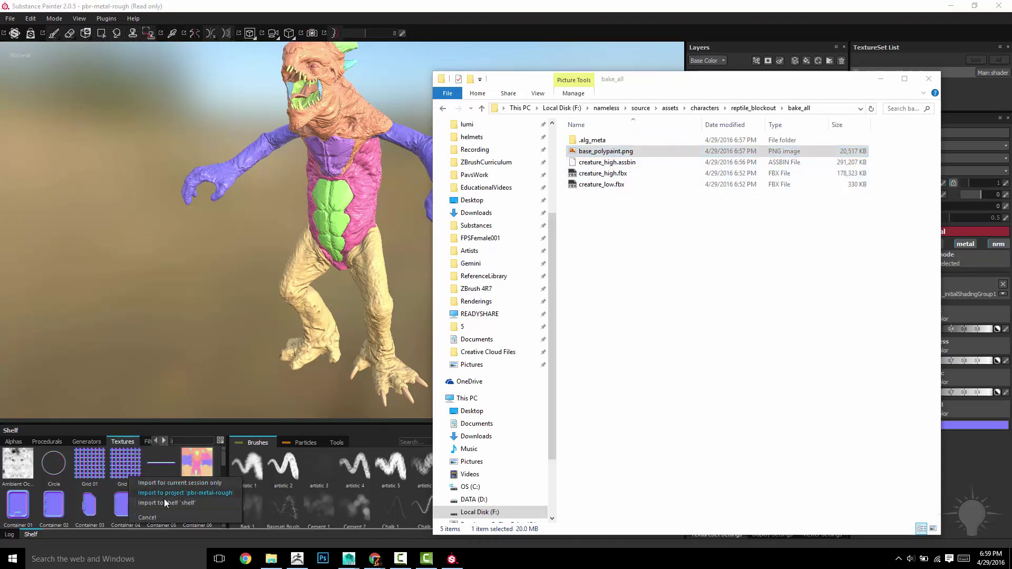
pyautogui.click(205, 492)
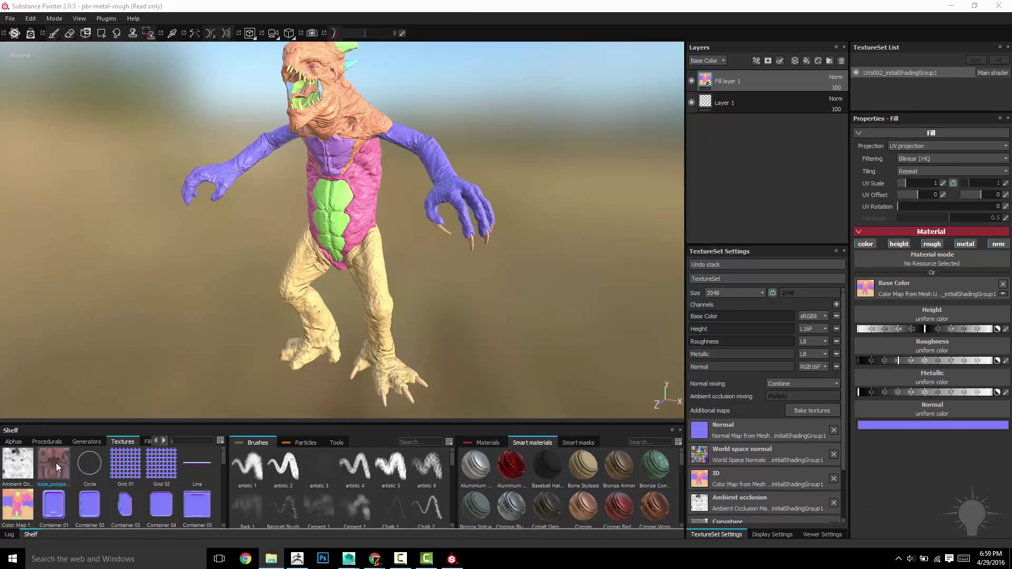
# Replace the base color map of Fill layer 1 with the base_polypaint texture
pyautogui.moveTo(57, 467); pyautogui.dragTo(894, 292)
pyautogui.keyDown('alt'); pyautogui.moveTo(524, 300); pyautogui.dragTo(529, 302); pyautogui.keyUp('alt')
pyautogui.keyDown('alt'); pyautogui.moveTo(528, 301); pyautogui.dragTo(549, 364, button='middle'); pyautogui.keyUp('alt')
pyautogui.keyDown('alt'); pyautogui.moveTo(503, 187); pyautogui.dragTo(503, 258); pyautogui.keyUp('alt')
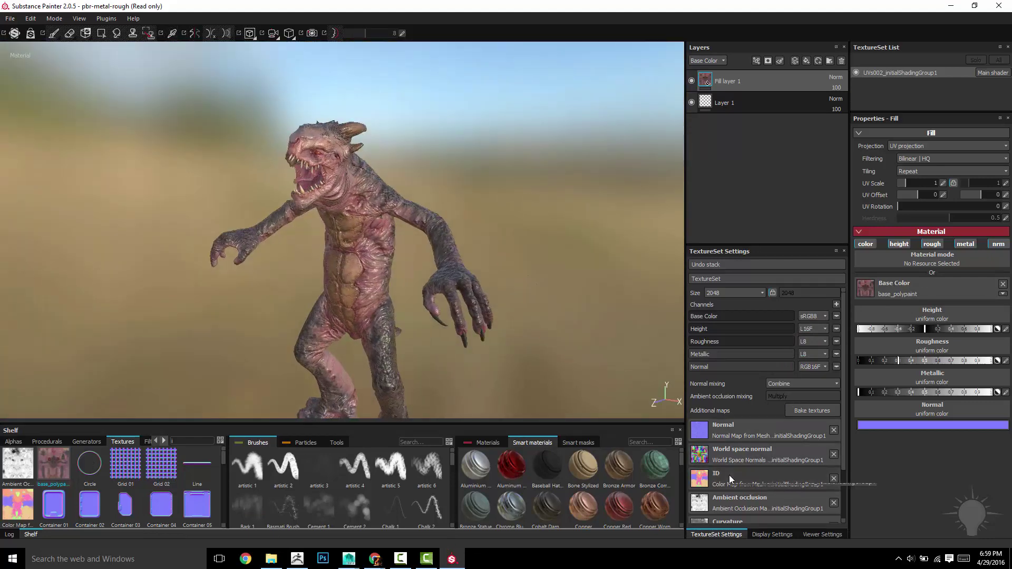
# Add a color selection mask to Fill layer 1 and pick the orange ID color of the creature's head and neck
pyautogui.rightClick(736, 78)
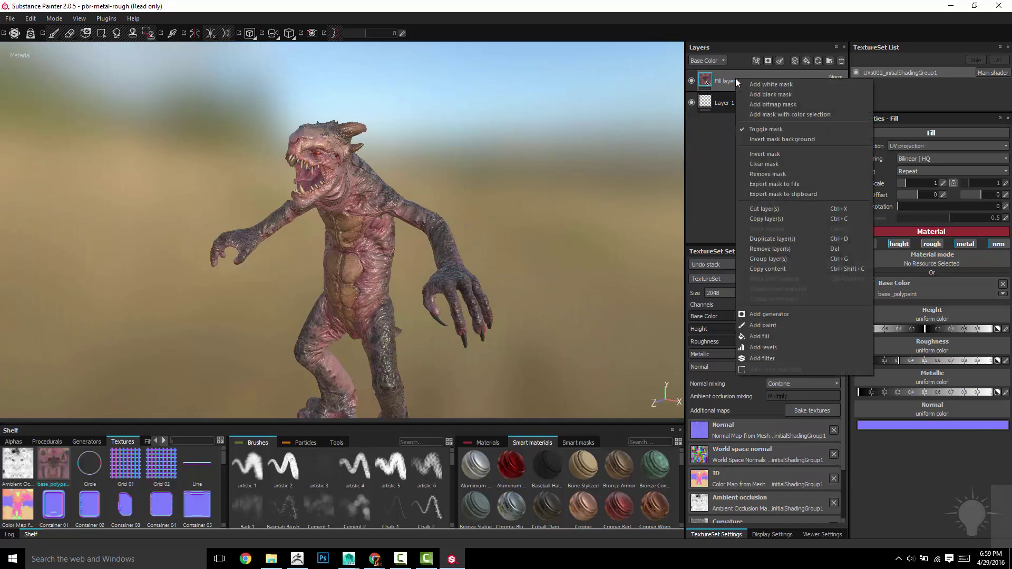
pyautogui.press('Escape')
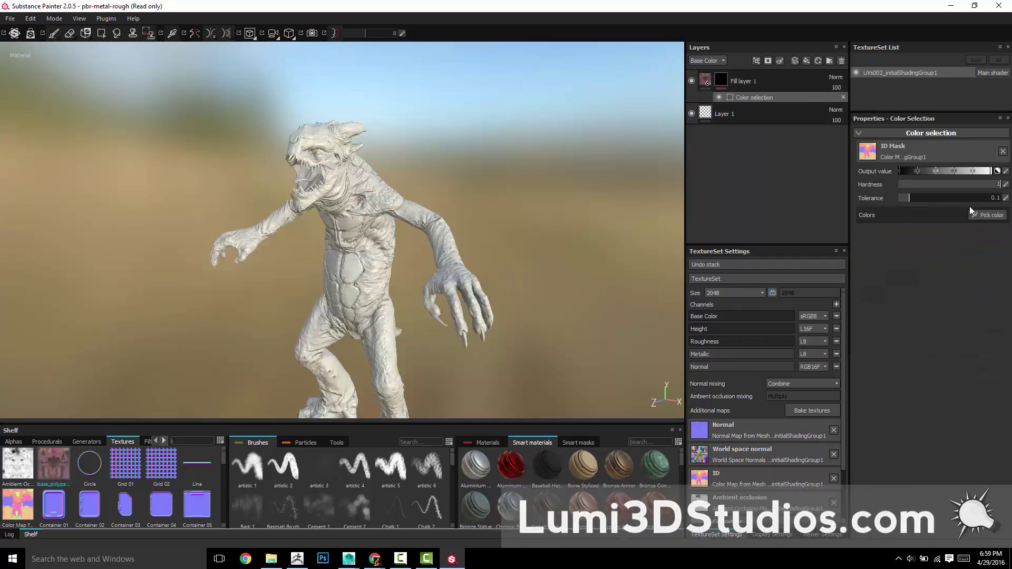
pyautogui.click(984, 215)
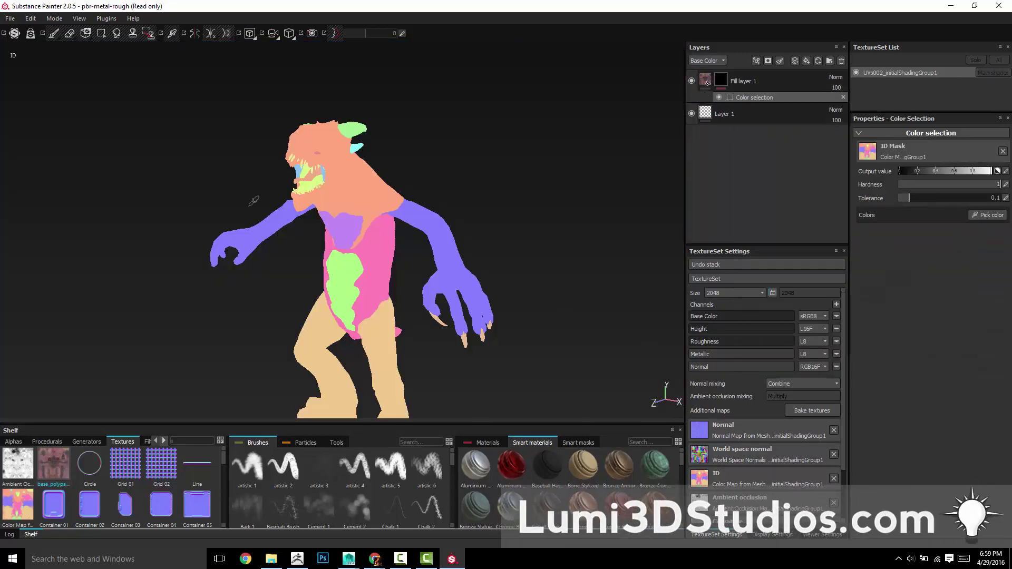
pyautogui.click(359, 174)
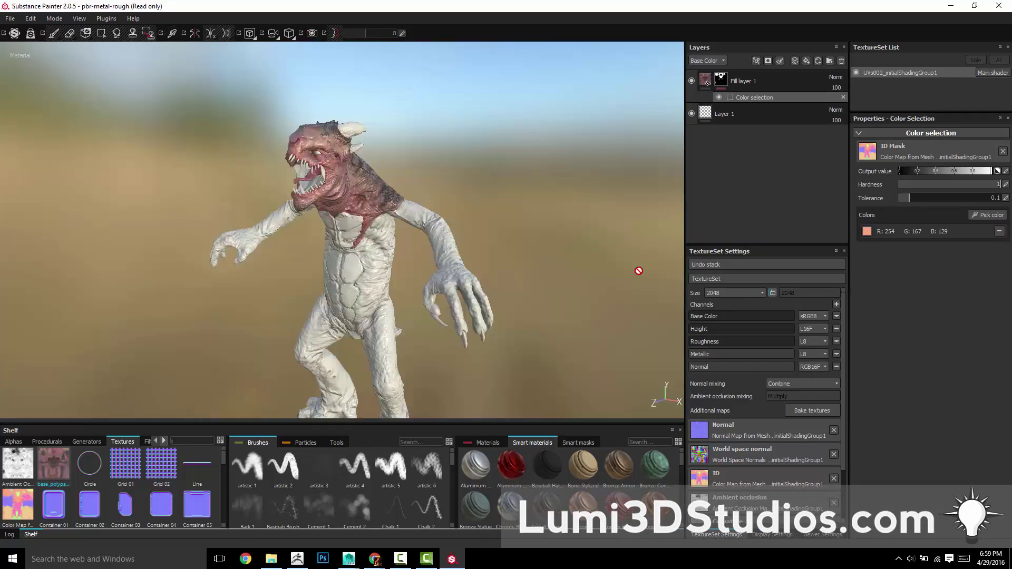